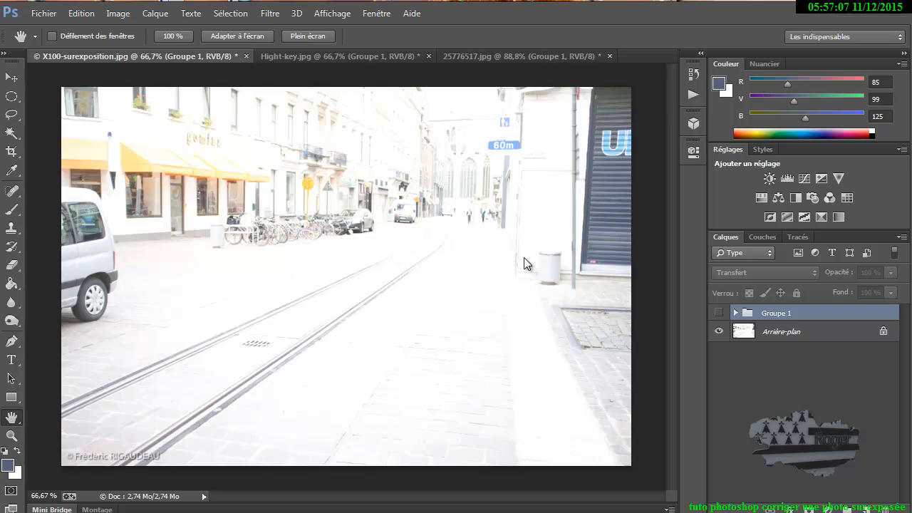
Step: Toggle the visibility of Groupe 1 in X100-surexposition.jpg to compare the street photo with and without its correction
click(718, 315)
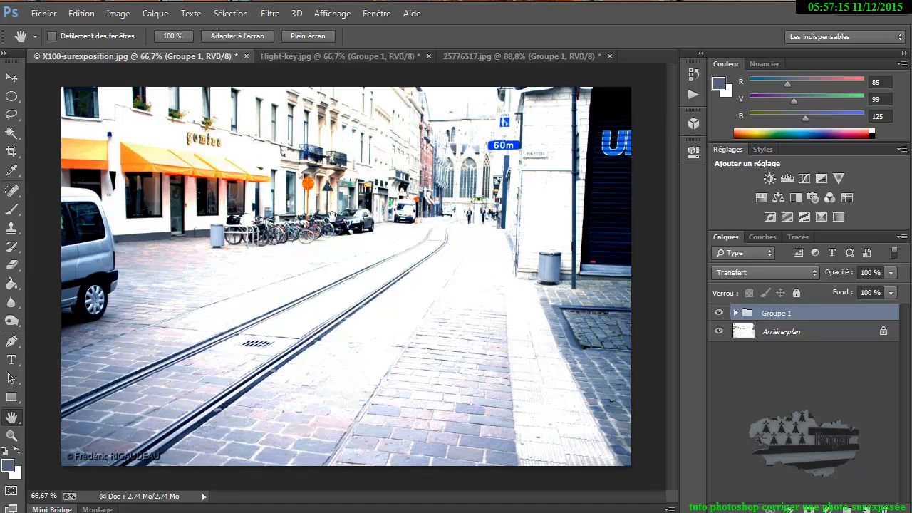
click(719, 313)
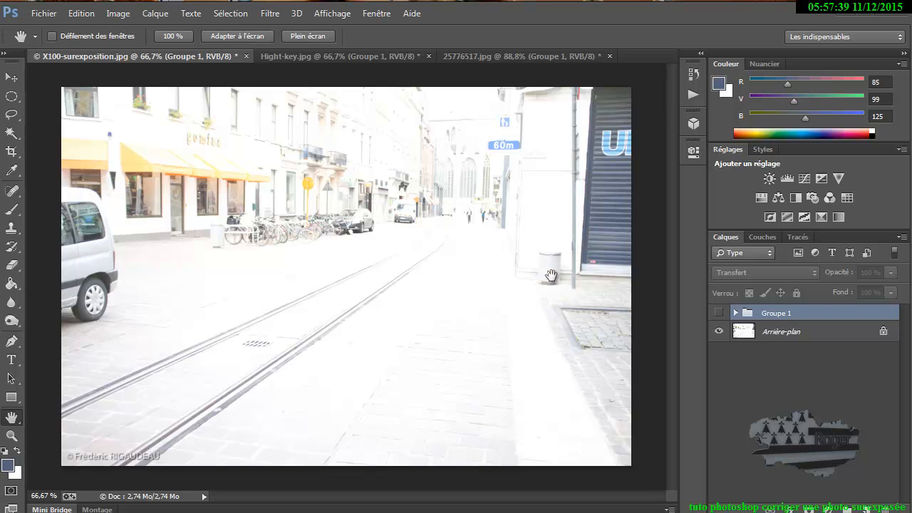
click(719, 313)
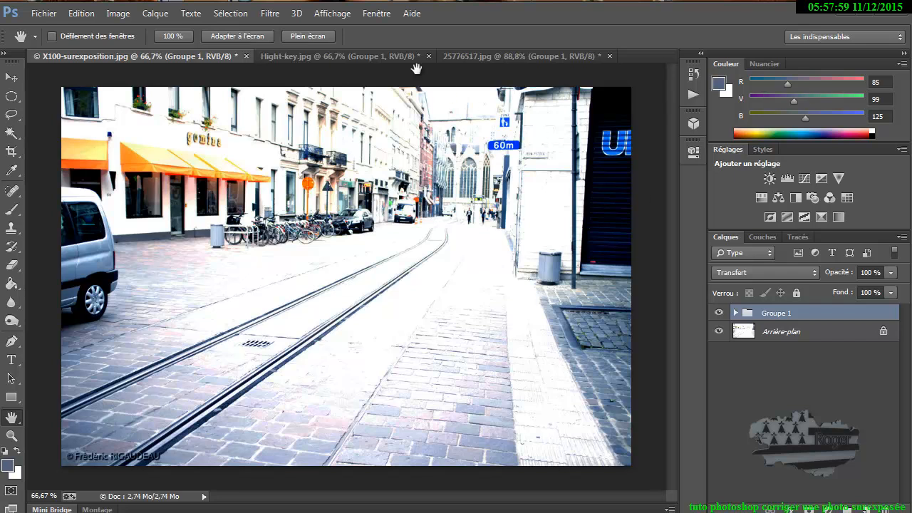
Step: In Hight-key.jpg, show Groupe 1 and examine the Levels and Brightness/Contrast adjustment layers inside the group
click(374, 59)
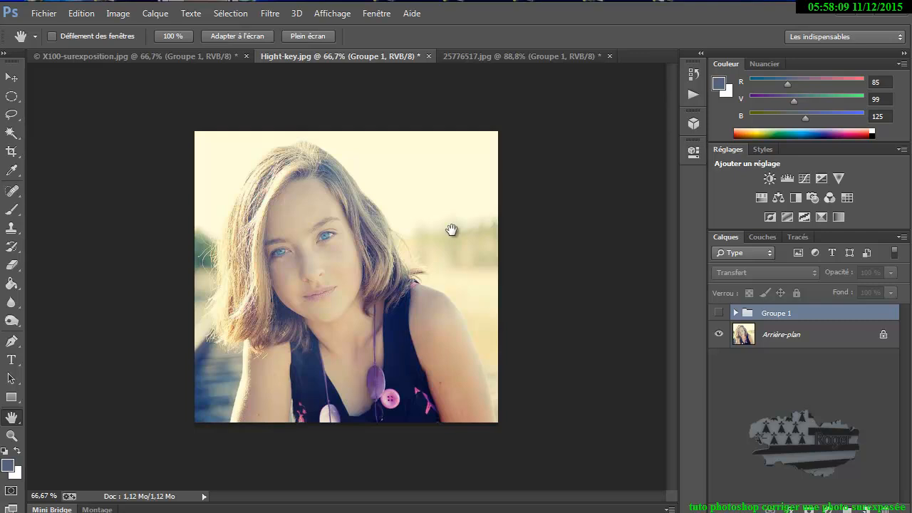
click(720, 313)
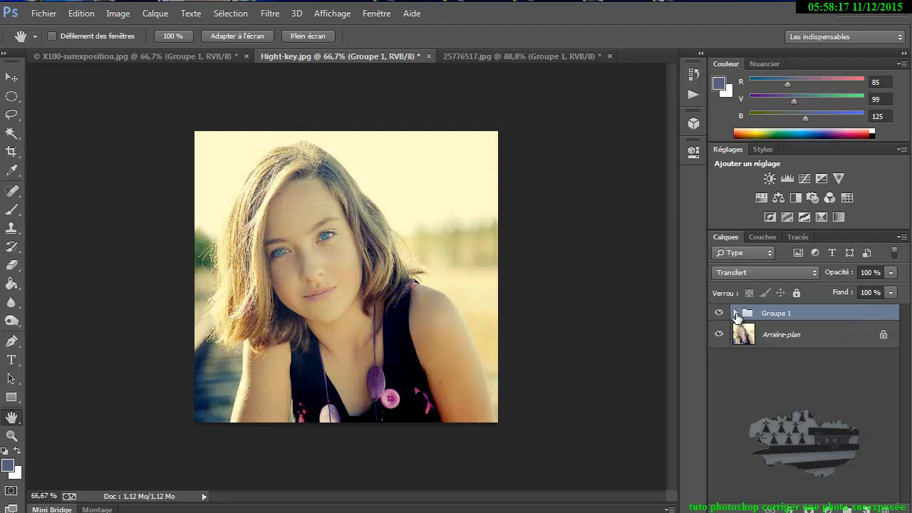
click(735, 314)
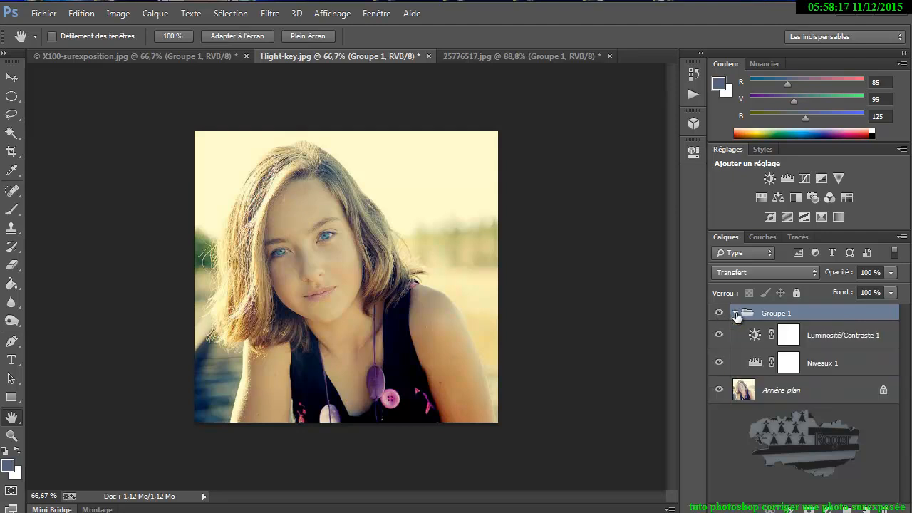
click(787, 365)
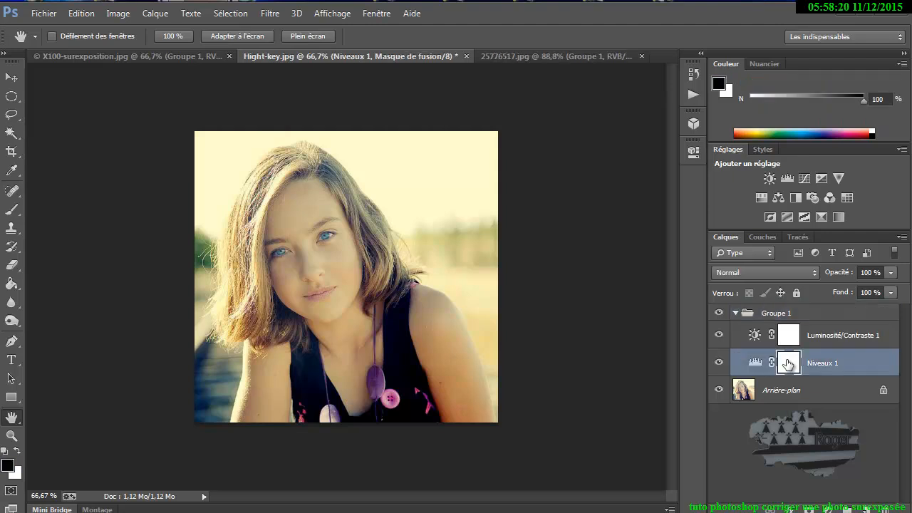
click(754, 339)
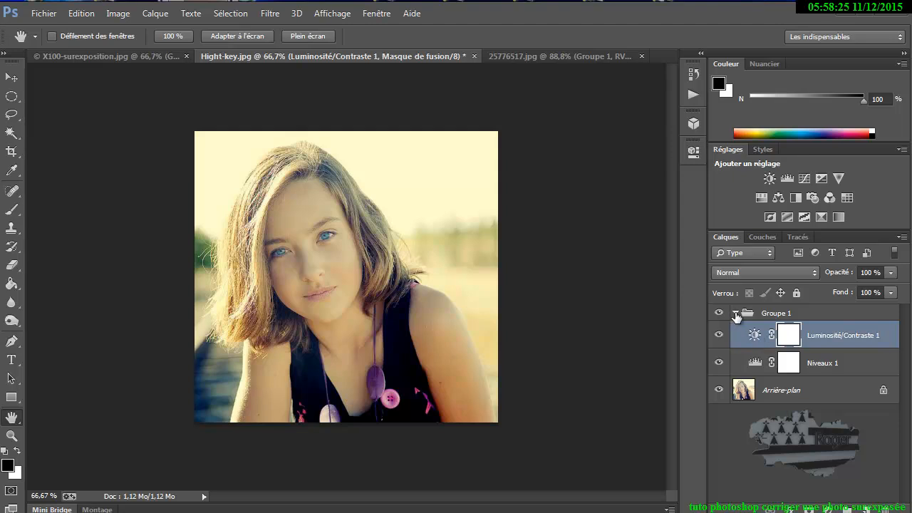
click(736, 313)
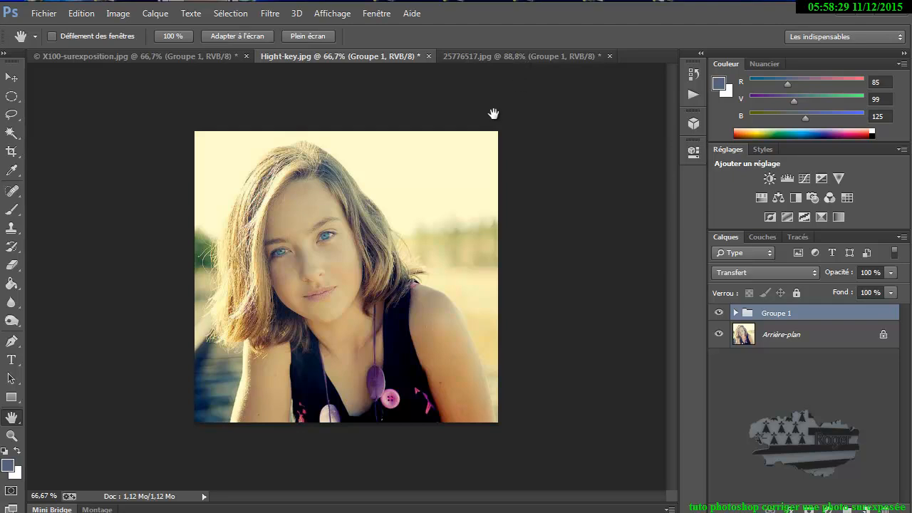
Step: In 25776517.jpg, turn Groupe 1 on and off to compare the portrait before and after correction
click(498, 57)
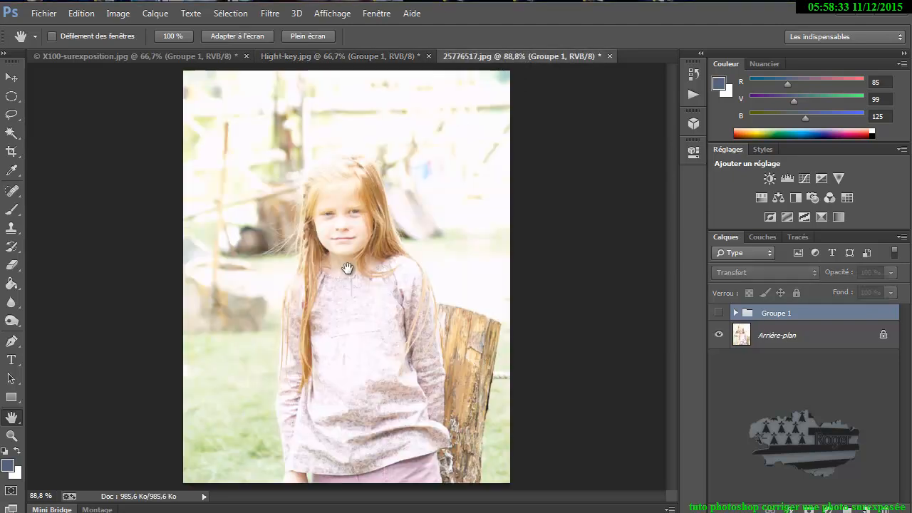
click(718, 313)
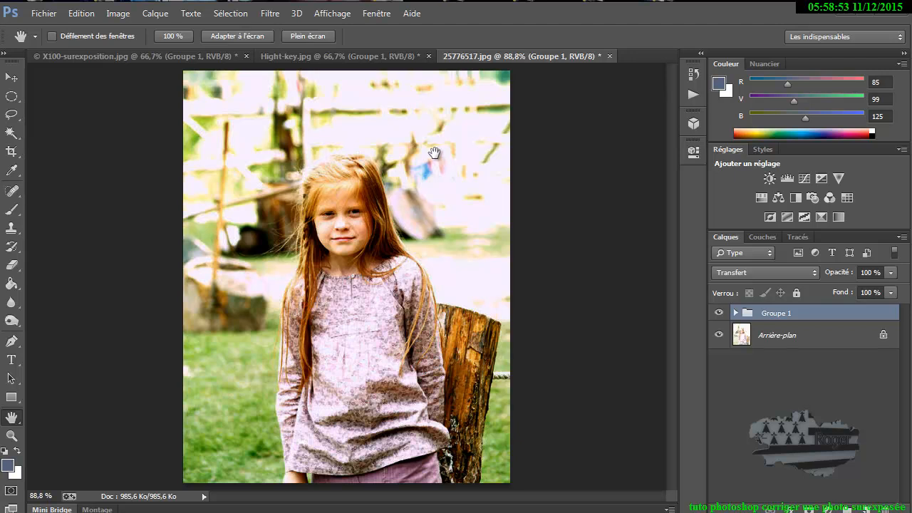
click(719, 314)
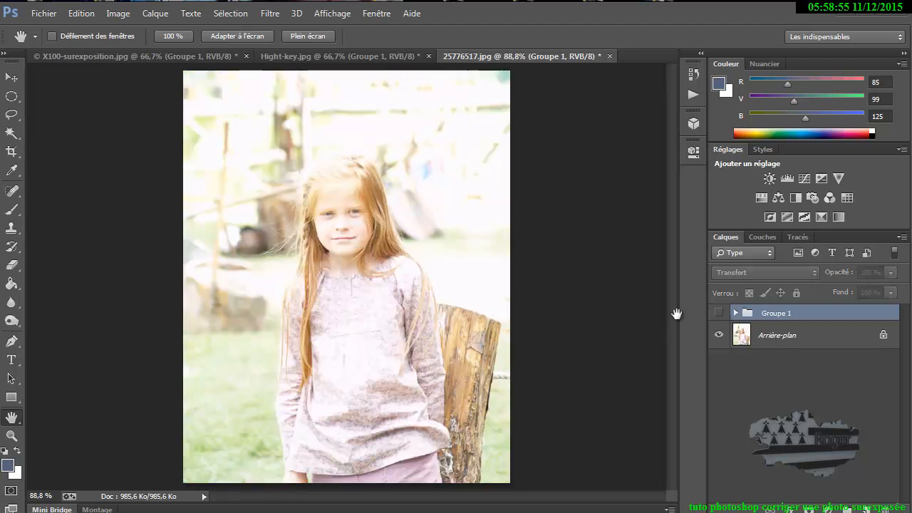
Step: Hide Groupe 1 in Hight-key.jpg and in X100-surexposition.jpg
click(306, 57)
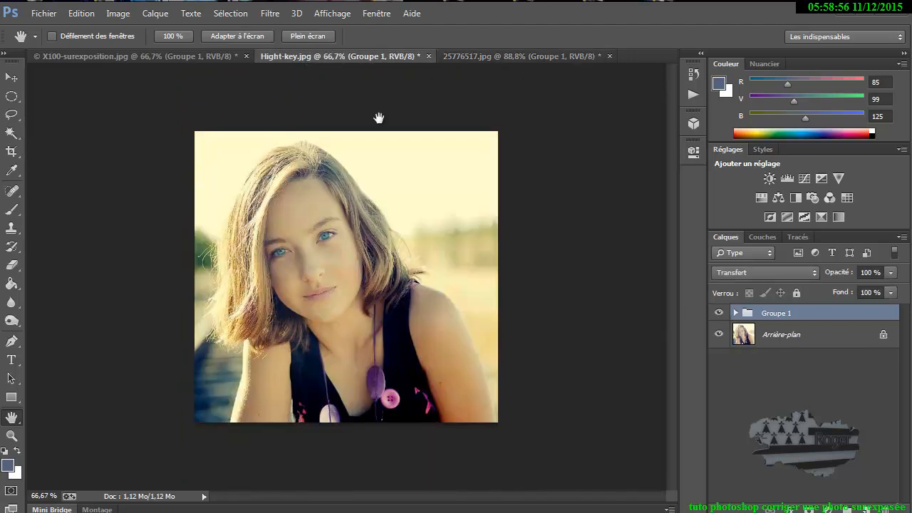
click(719, 313)
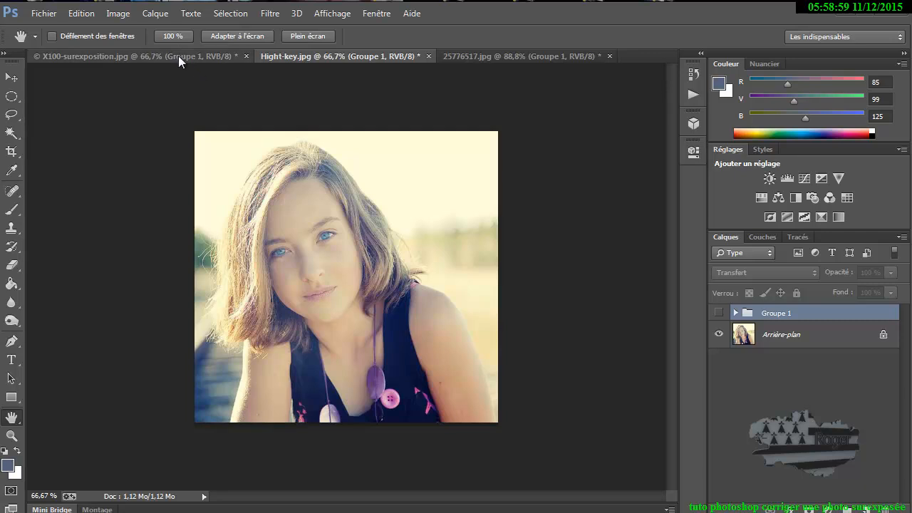
click(179, 55)
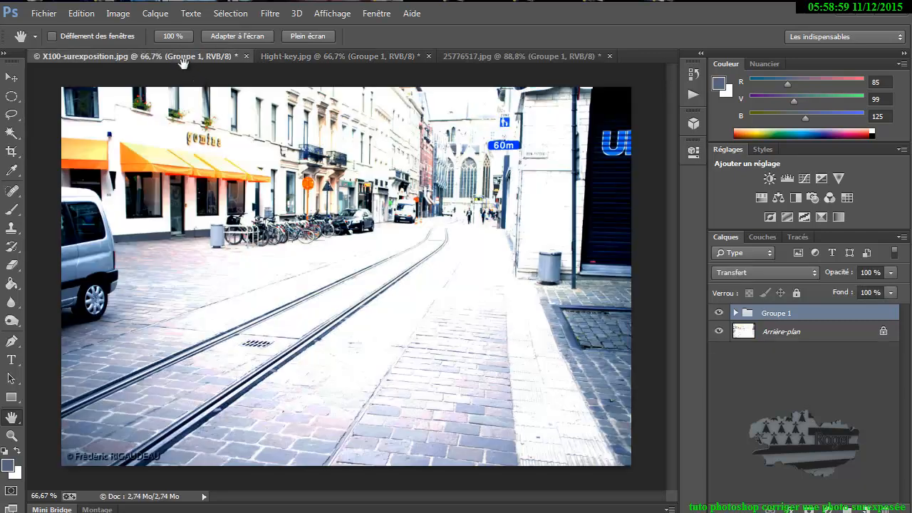
click(718, 313)
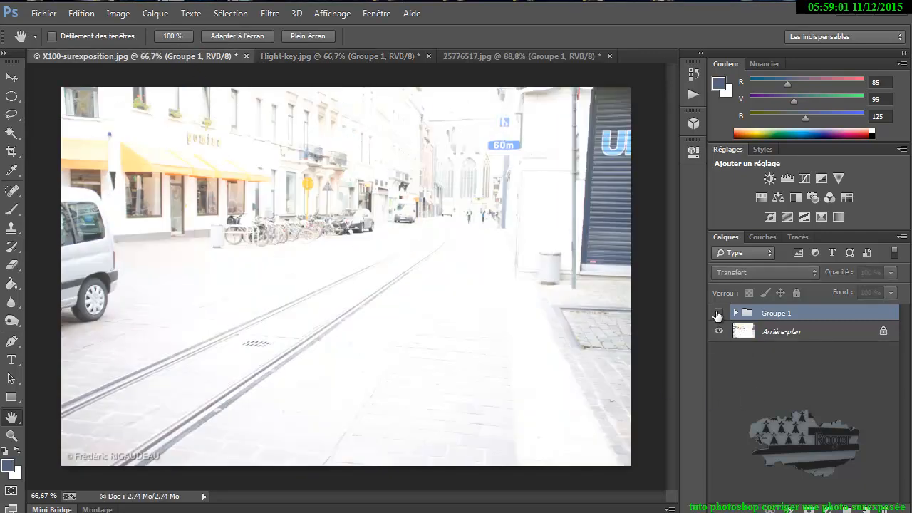
click(802, 335)
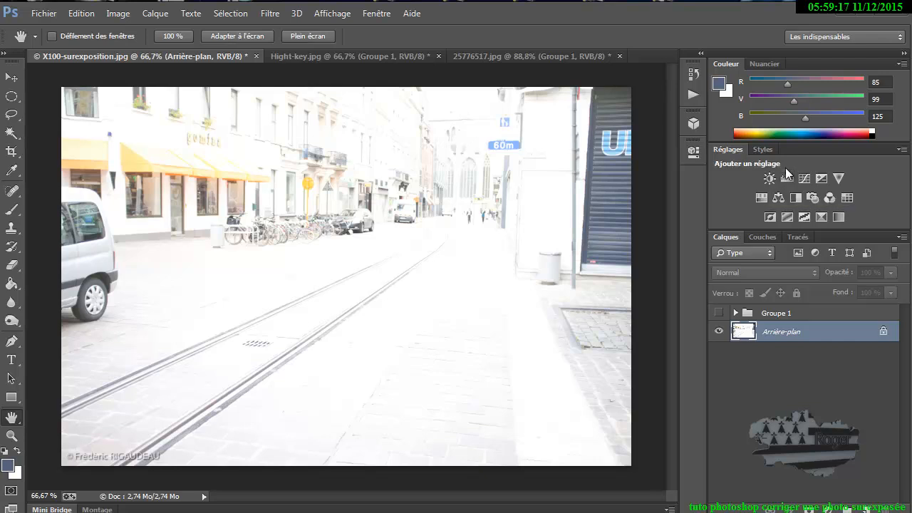
click(376, 13)
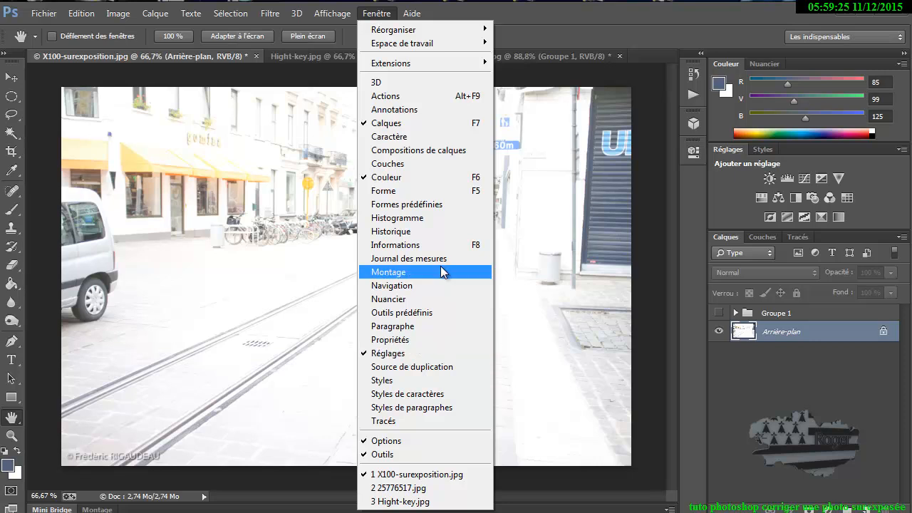
click(813, 454)
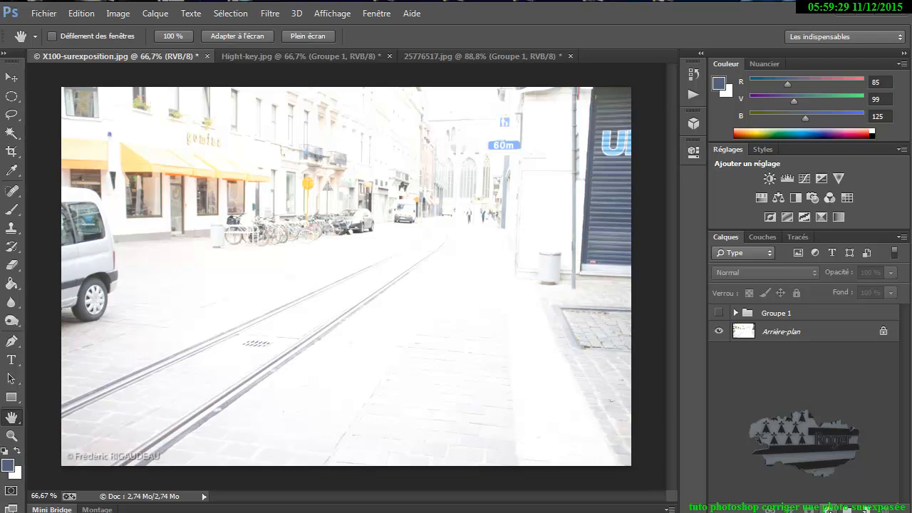
Step: Try adding a Levels adjustment layer to the street photo and undo it
click(826, 507)
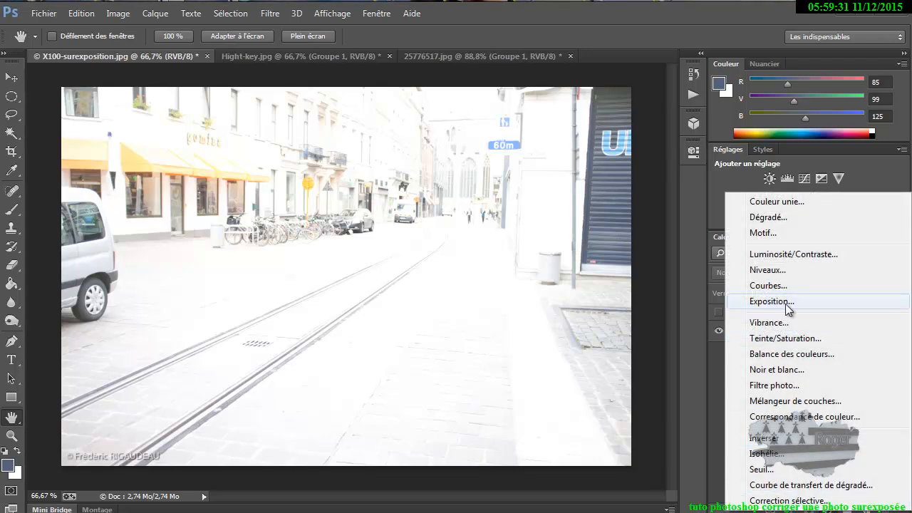
click(784, 273)
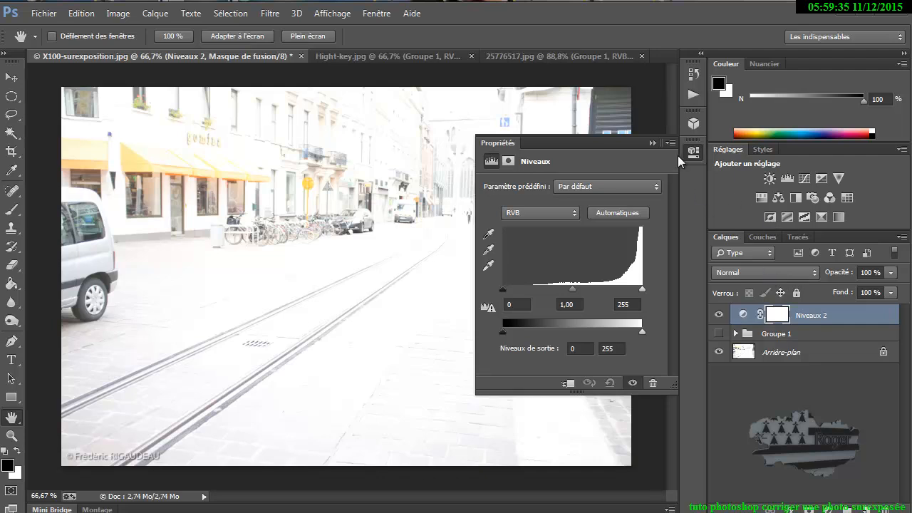
click(651, 142)
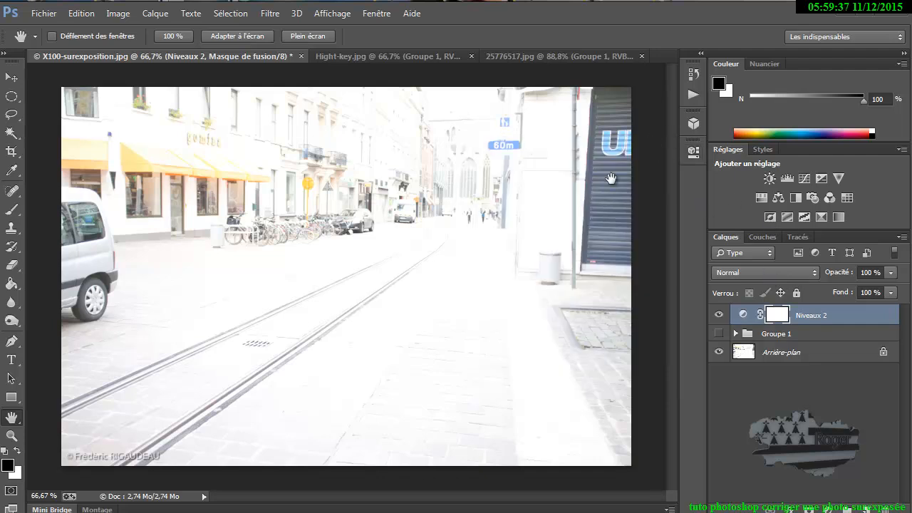
key(ctrl+z)
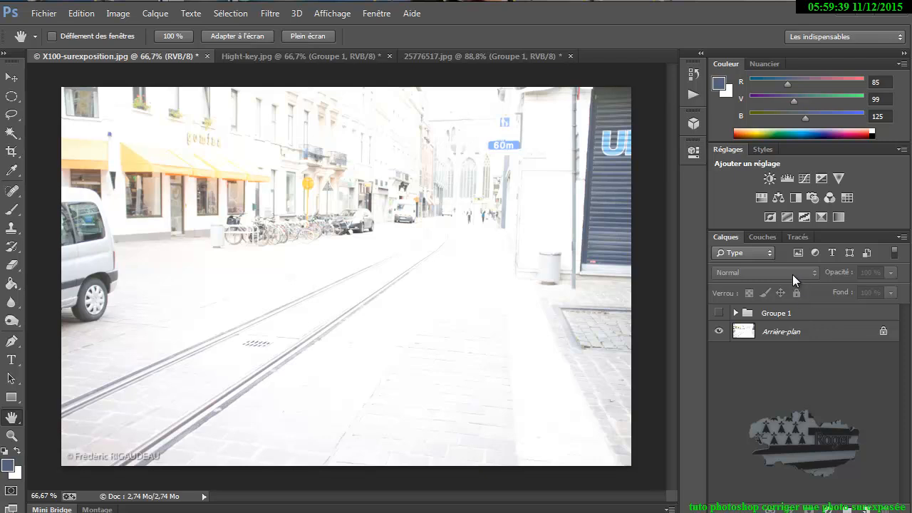
Step: Add a Levels adjustment layer to the street photo and look through the available image adjustments
click(785, 179)
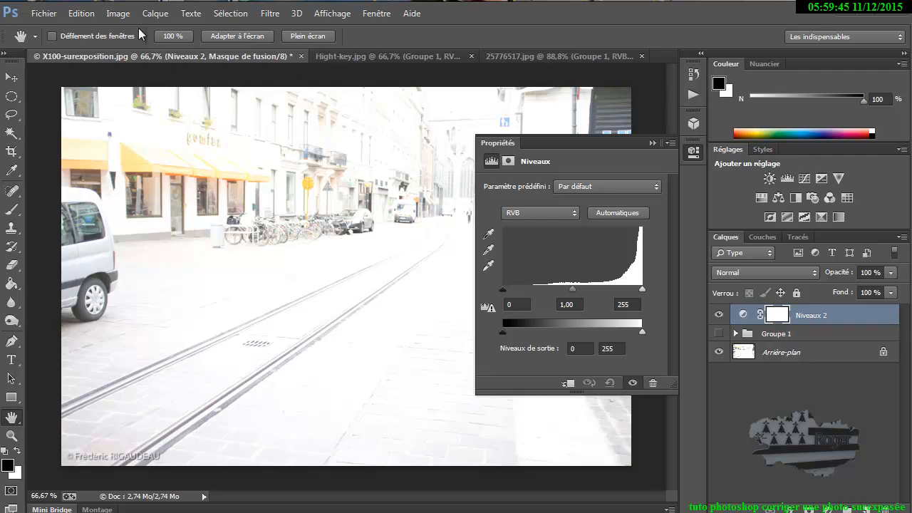
click(120, 18)
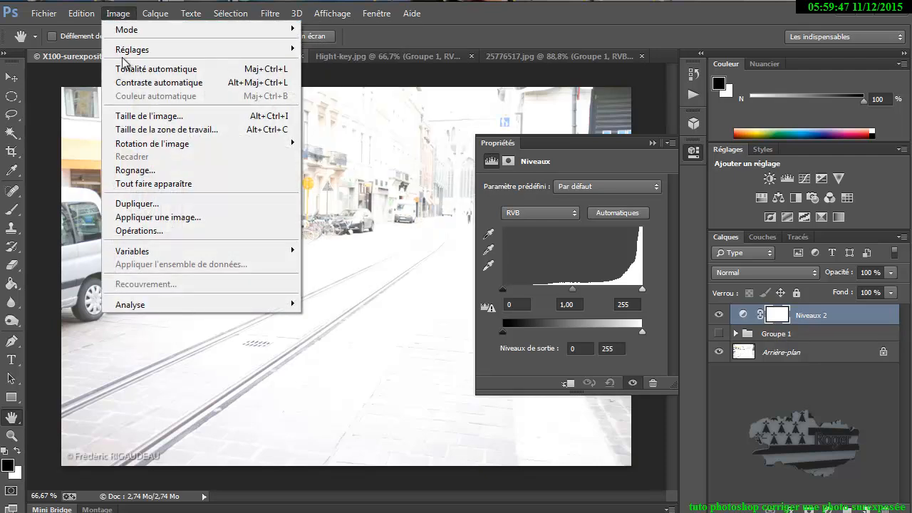
mouse_move(132, 55)
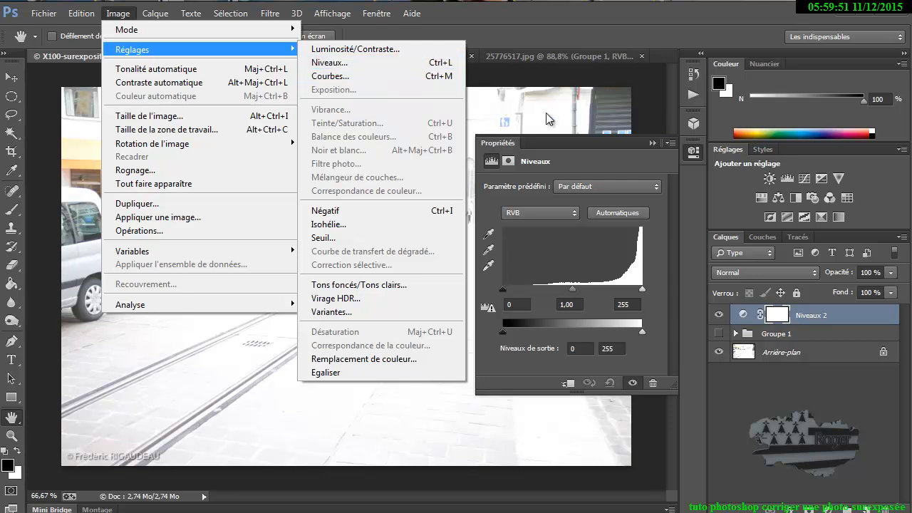
click(653, 144)
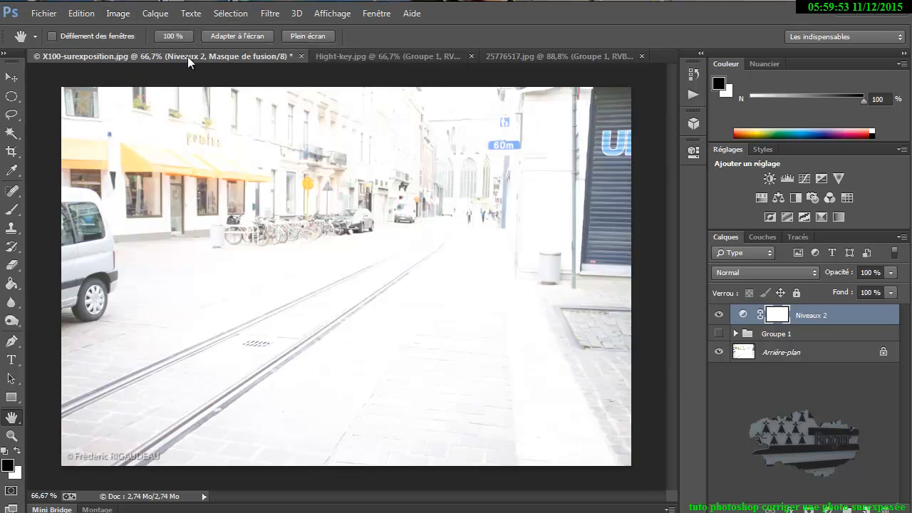
Step: Try the Levels command on the adjustment layer's mask, cancel it, and delete the Niveaux 2 layer
click(118, 16)
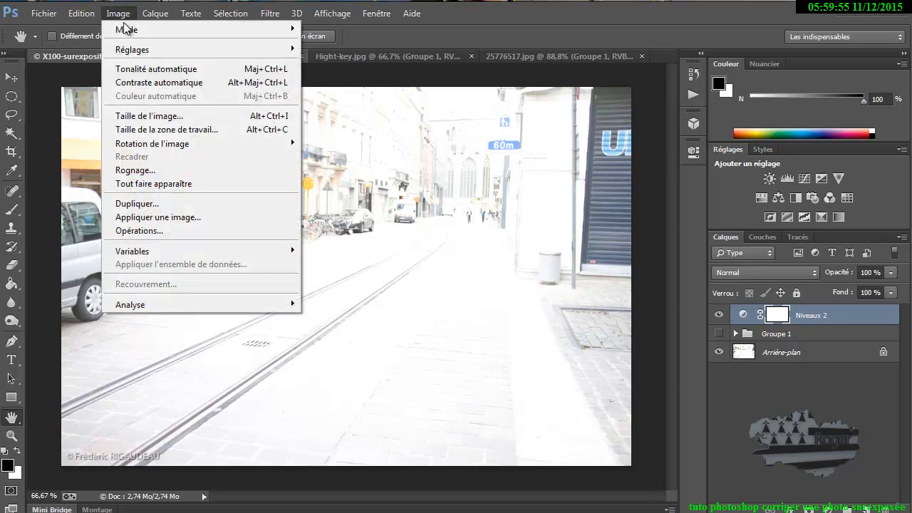
mouse_move(122, 50)
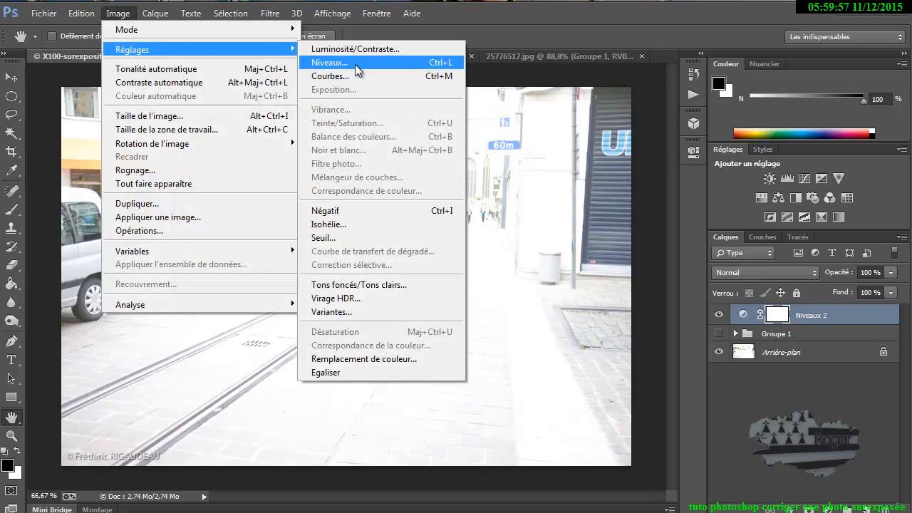
click(330, 62)
drag(782, 94, 417, 132)
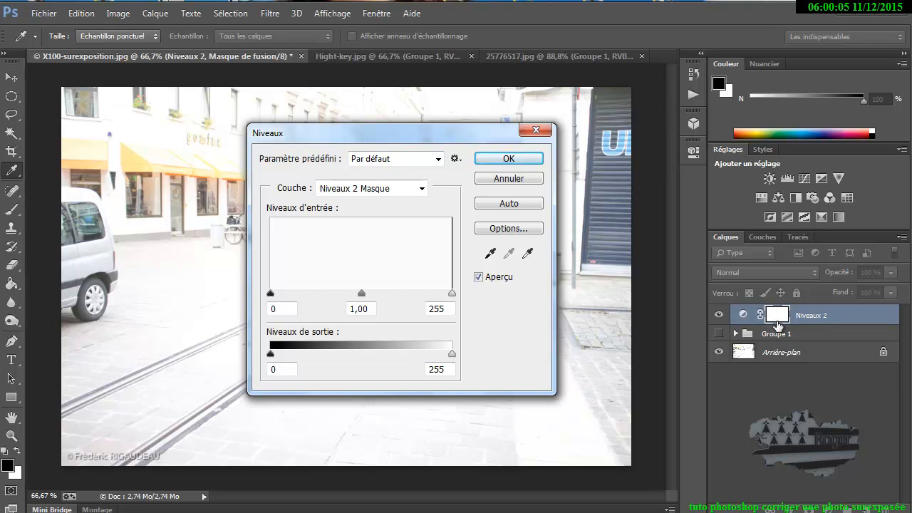
click(534, 131)
key(h)
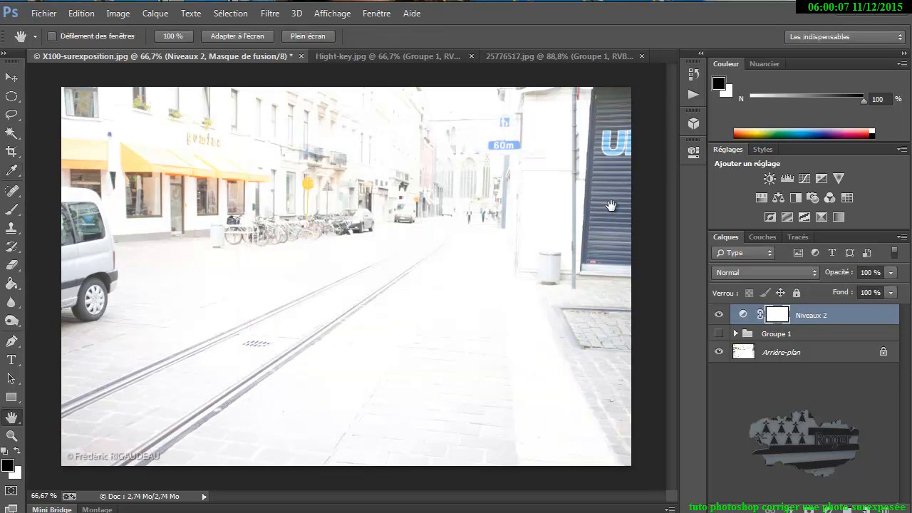
drag(830, 317, 887, 507)
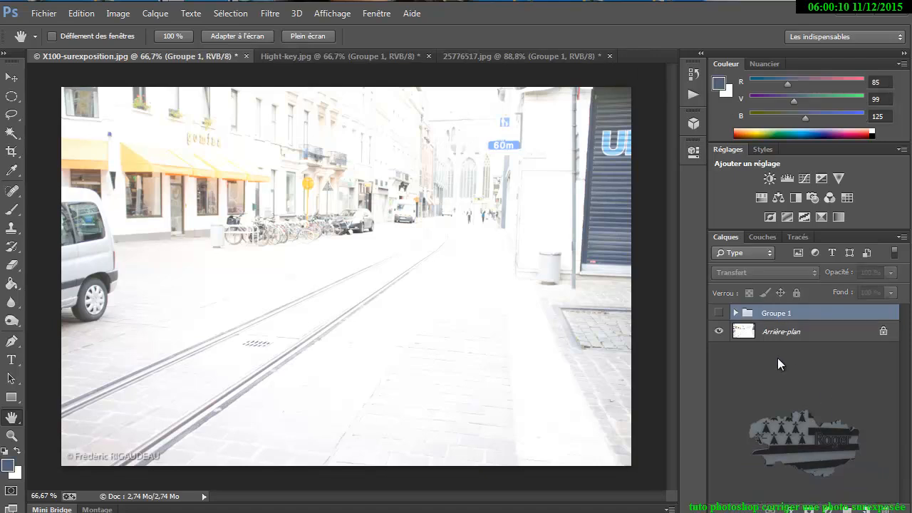
Step: Try the Levels command directly on the Arrière-plan layer with a black input level of 122, and undo it
click(748, 334)
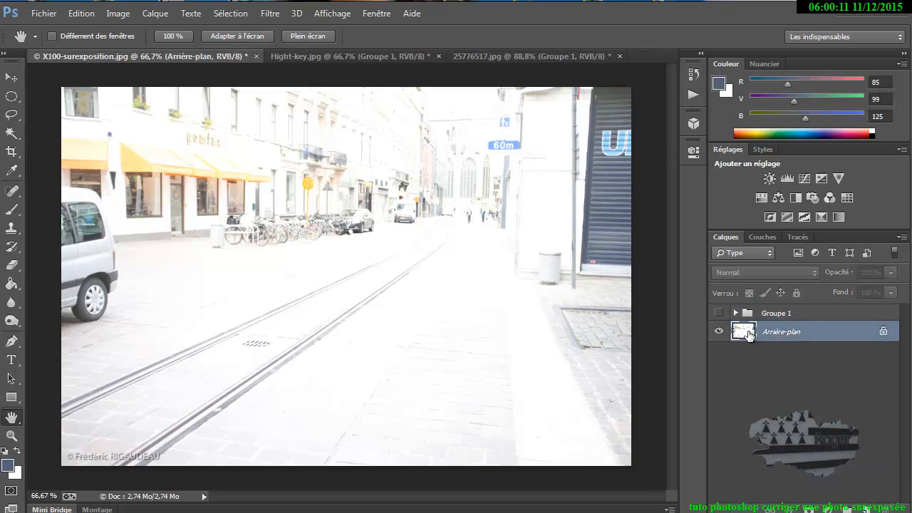
click(119, 13)
mouse_move(132, 49)
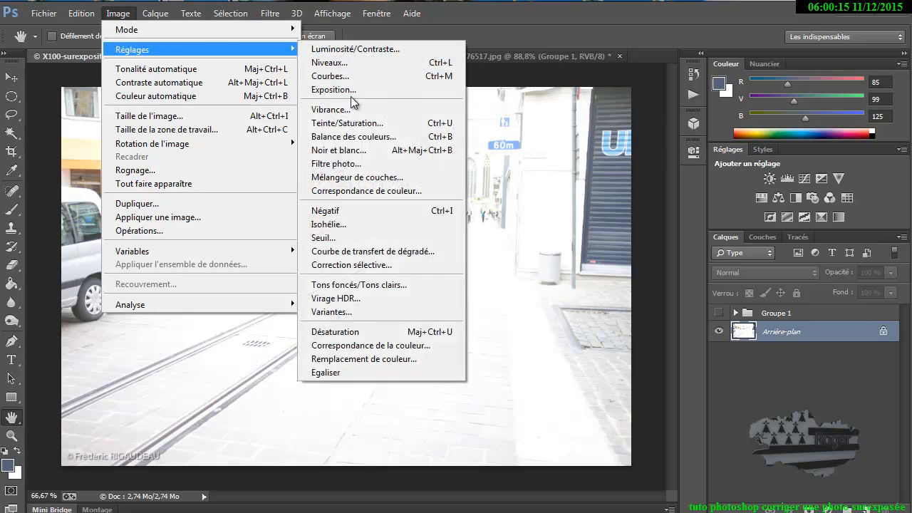
click(425, 74)
drag(483, 205, 295, 322)
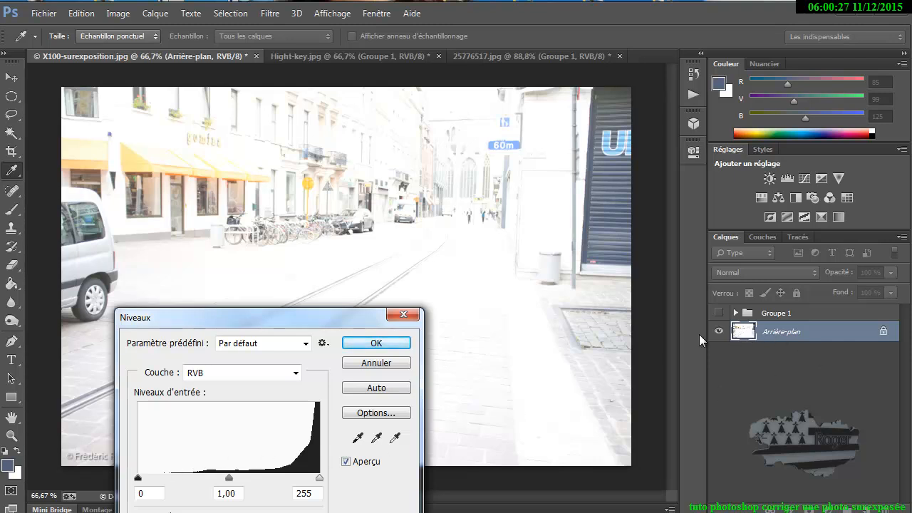
drag(138, 477, 226, 478)
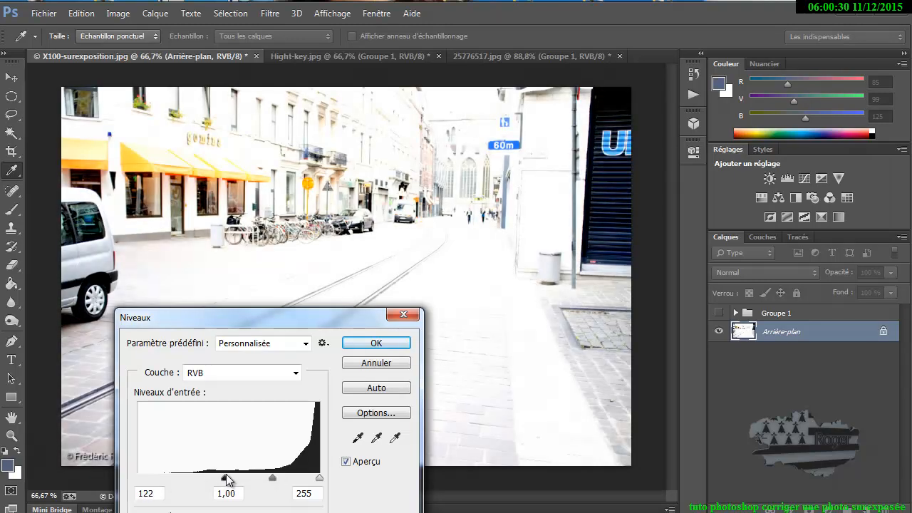
click(392, 344)
key(h)
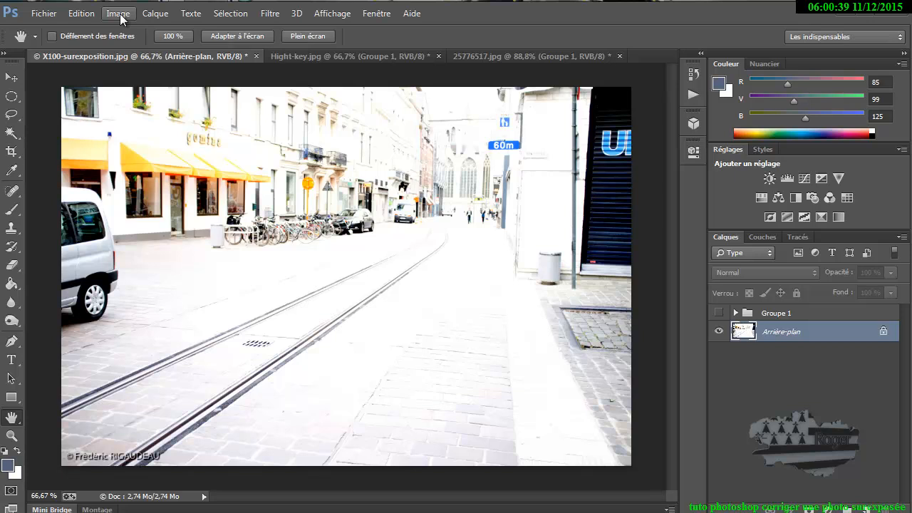
click(81, 14)
click(87, 29)
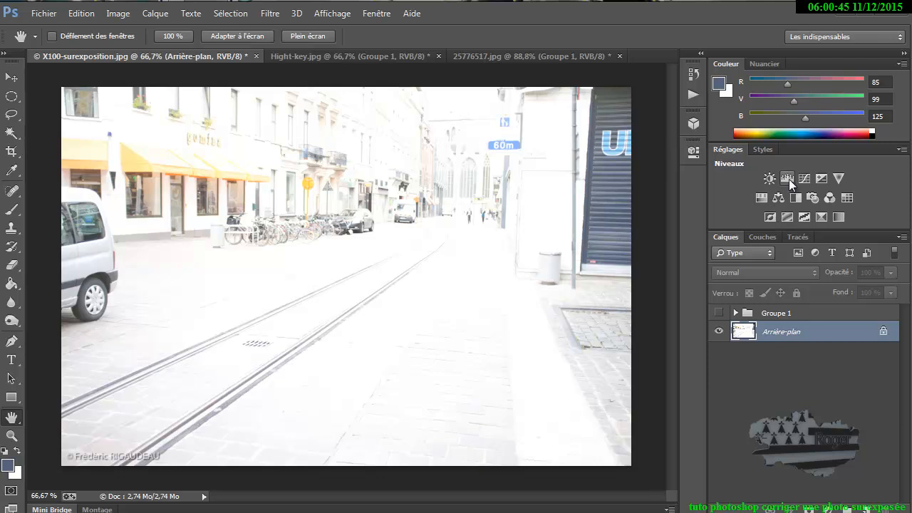
Step: Undo the layer mask added to the street photo and add a Levels adjustment layer above it
click(816, 507)
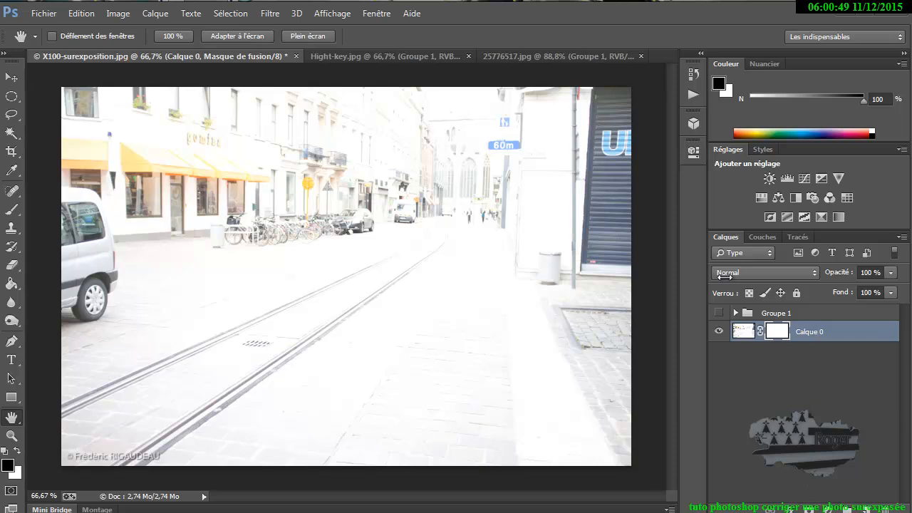
key(ctrl+z)
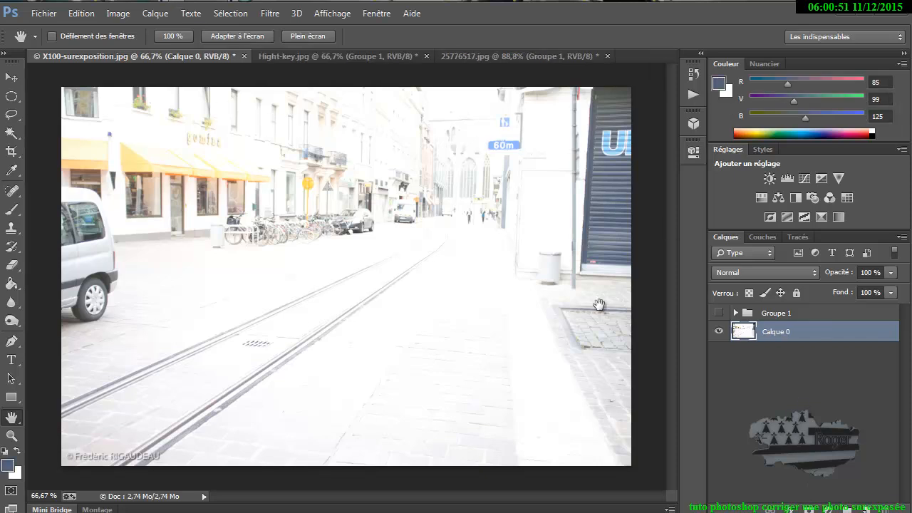
click(831, 506)
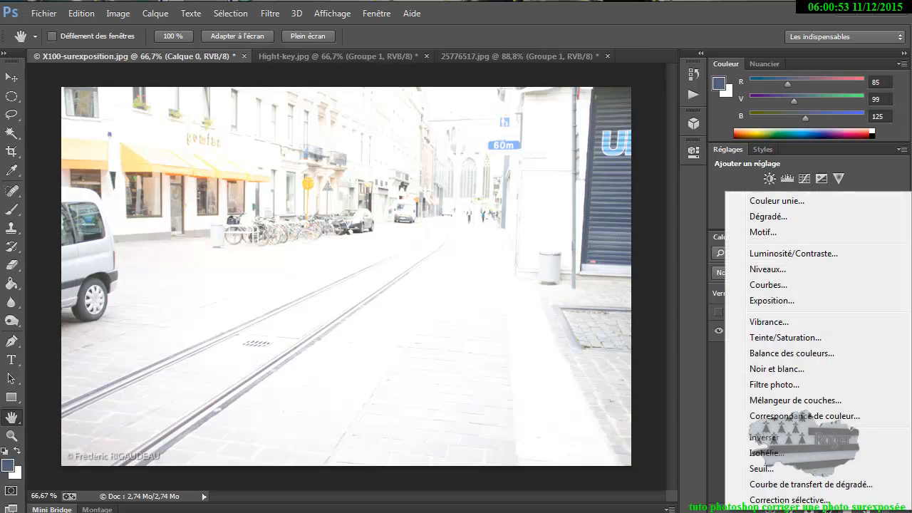
click(789, 269)
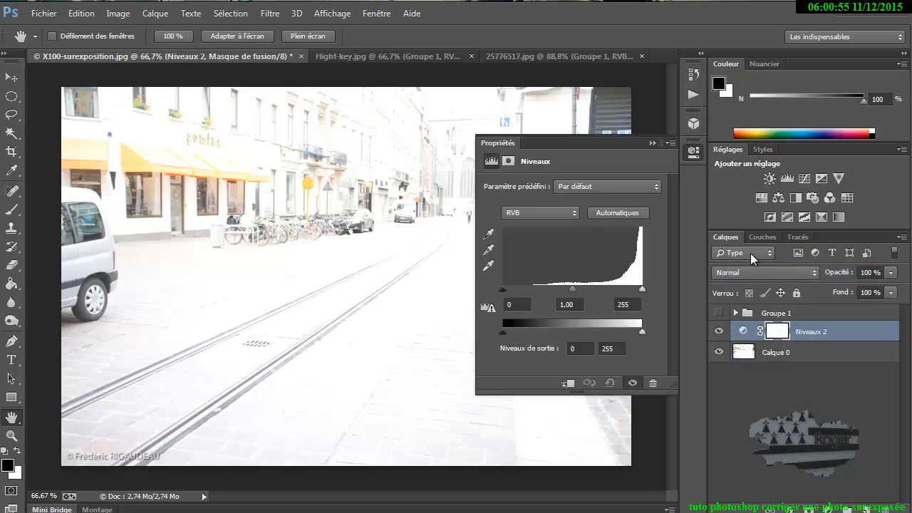
Step: Detach the Properties panel, close and reopen the Niveaux 2 settings, and place the panel clear of the photo
drag(585, 143, 725, 187)
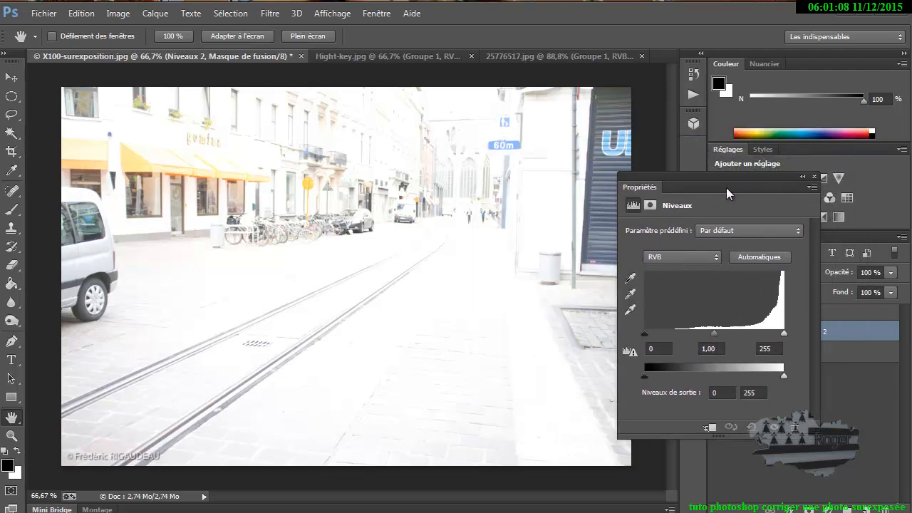
click(844, 380)
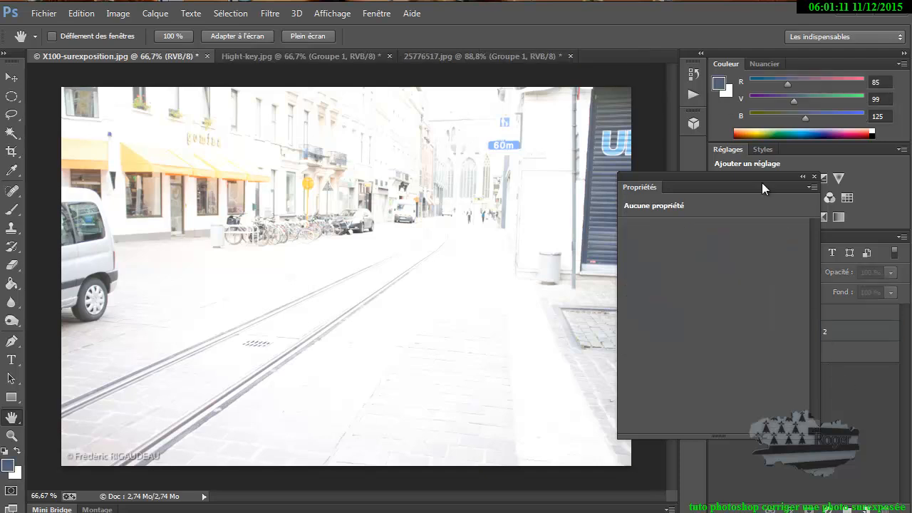
drag(751, 173, 582, 182)
click(788, 330)
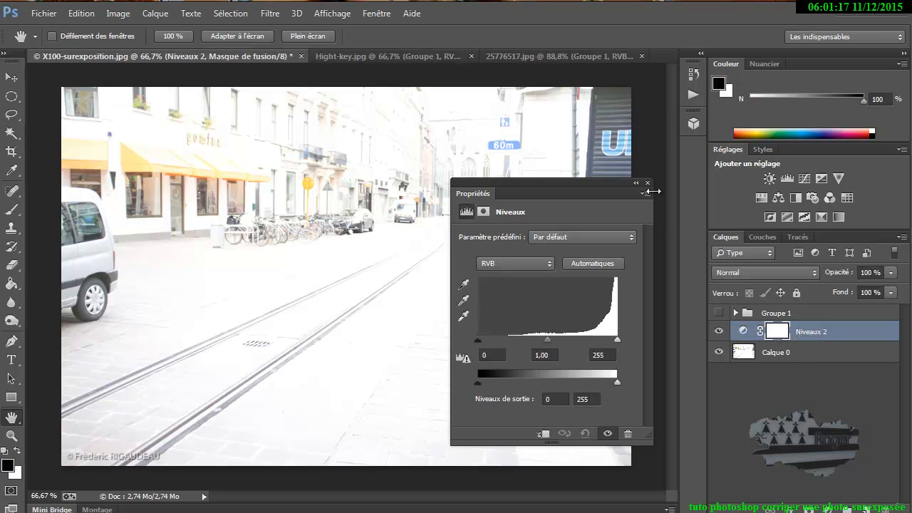
click(647, 185)
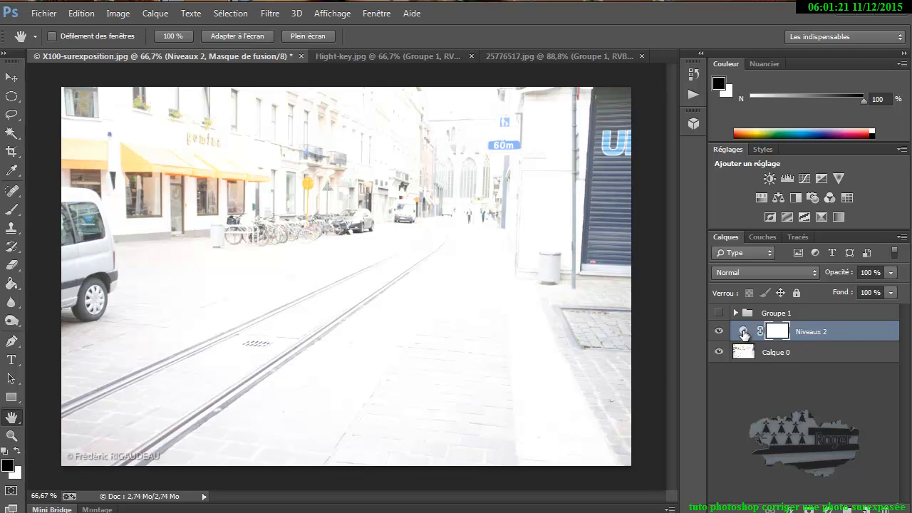
double_click(743, 332)
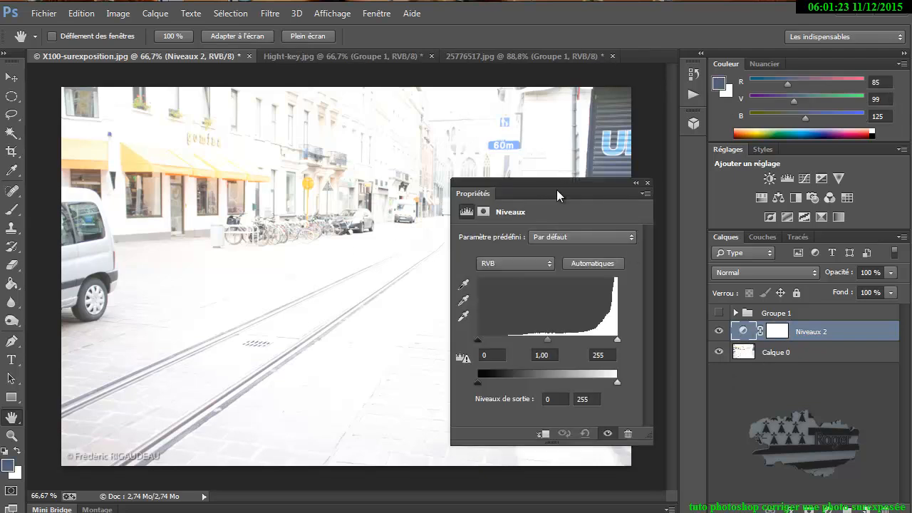
drag(555, 184, 759, 257)
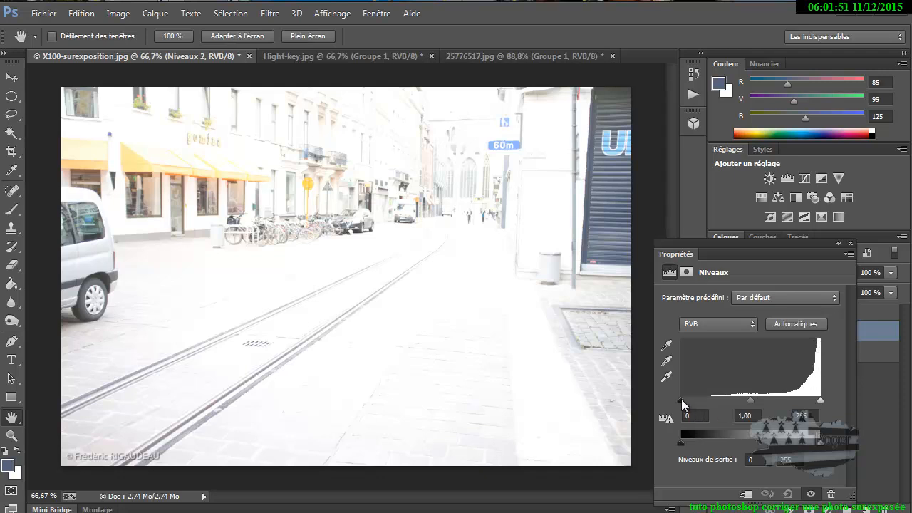
Step: Set the RVB channel of the Levels adjustment to a black input of 99 and a midtone value of 0,56
drag(682, 407, 737, 403)
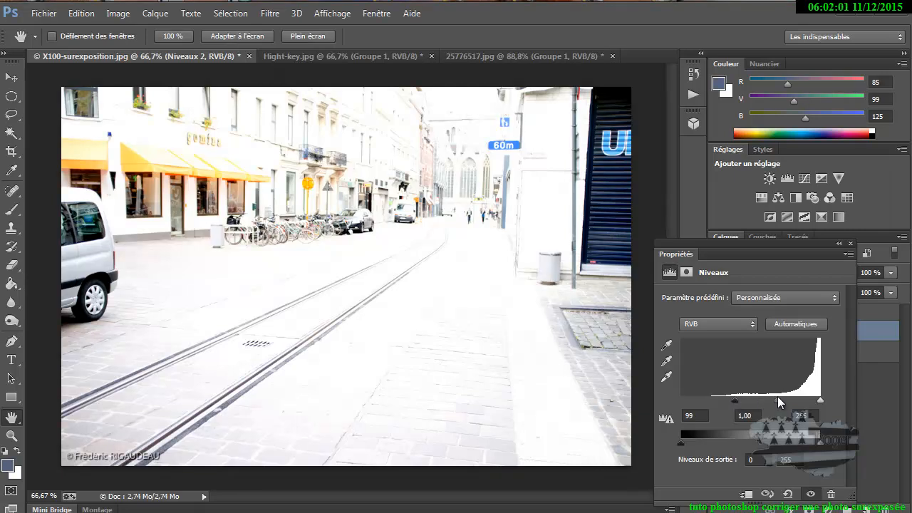
drag(774, 399, 782, 404)
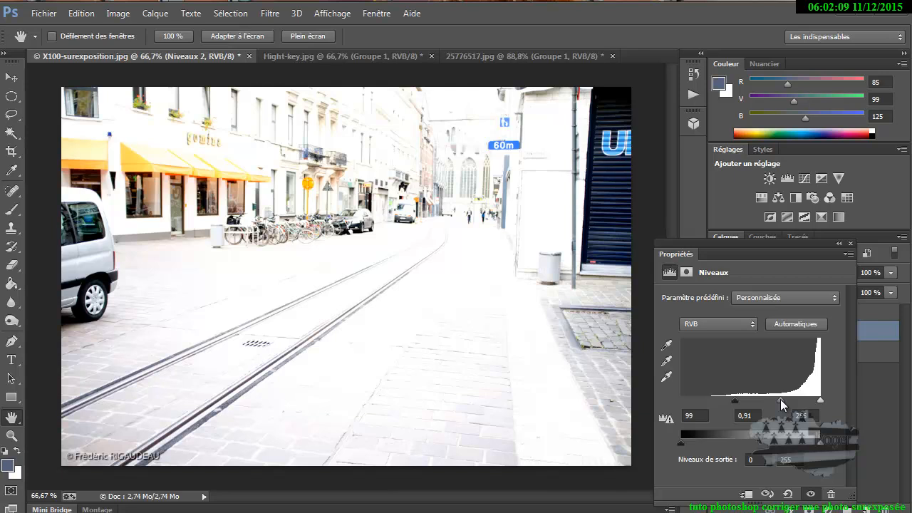
mouse_move(783, 404)
mouse_down()
mouse_move(817, 403)
mouse_move(783, 404)
mouse_move(794, 406)
mouse_up()
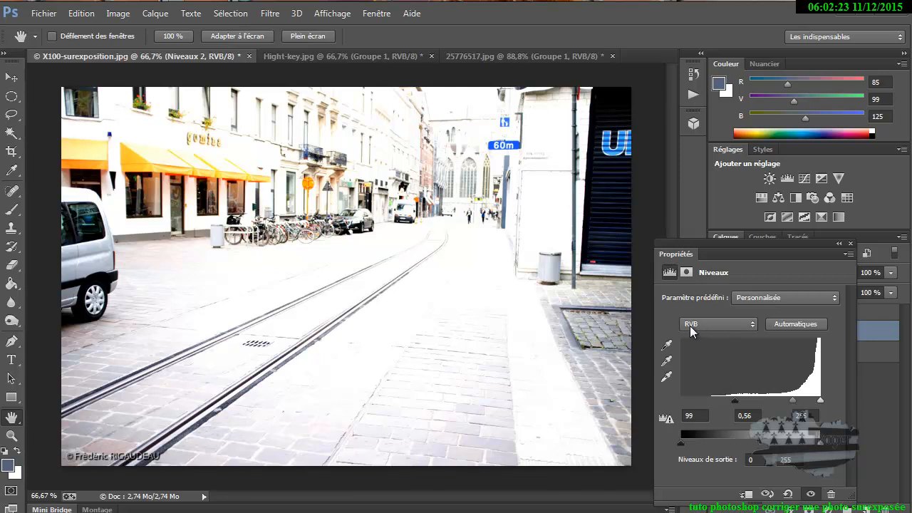
Step: Set the Rouge channel of the Levels adjustment to a black input of 88 and a midtone value of 1,20
click(735, 327)
click(702, 348)
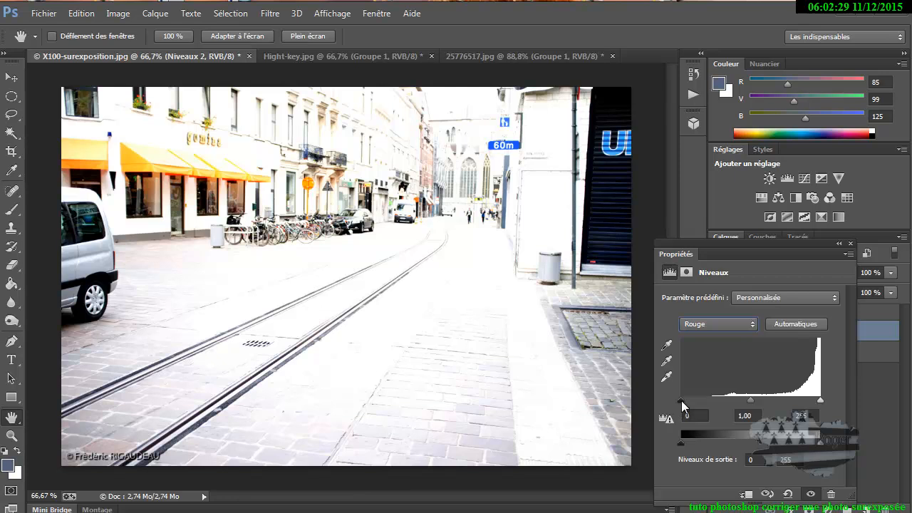
drag(684, 400, 787, 400)
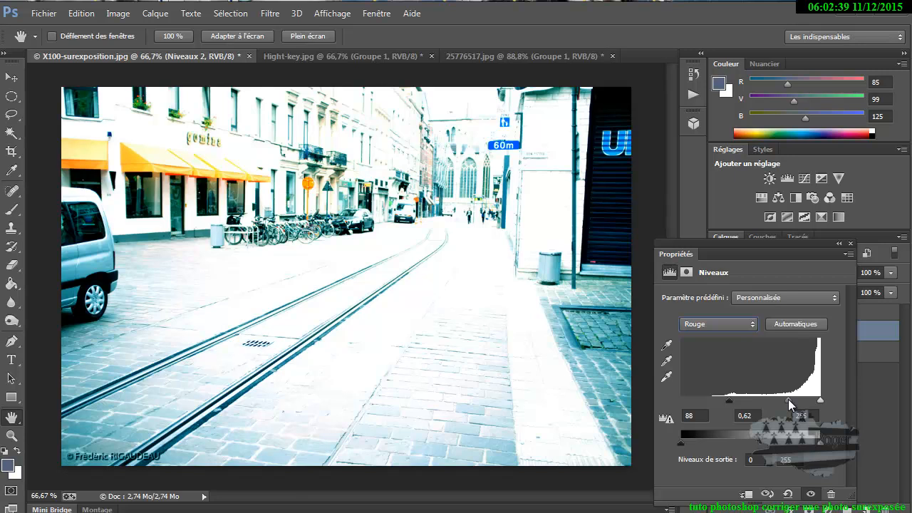
drag(787, 401, 769, 402)
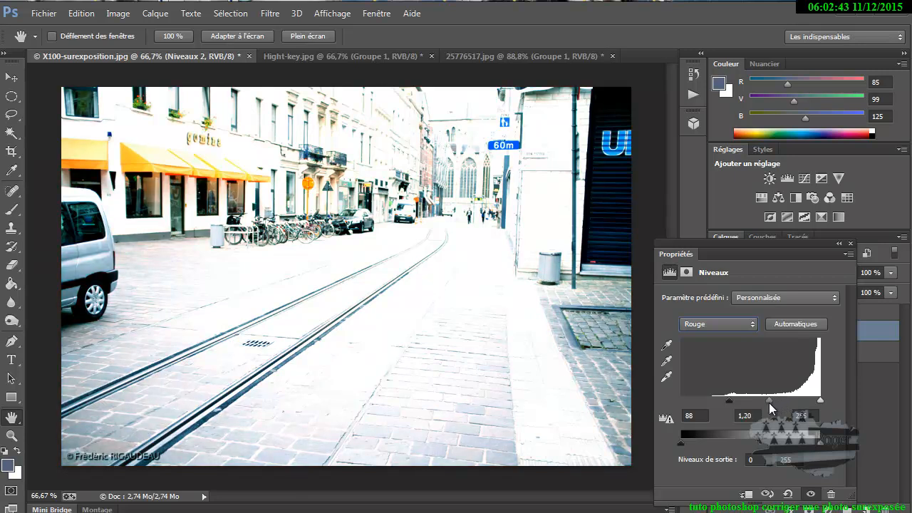
Step: Set the Vert channel of the Levels adjustment to a black input of 62, keeping the midtone value at 1,00
click(729, 325)
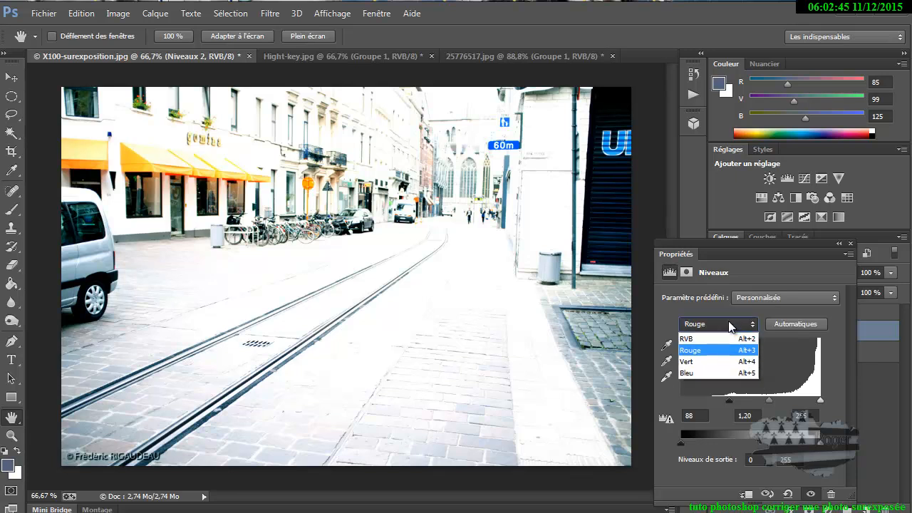
click(713, 364)
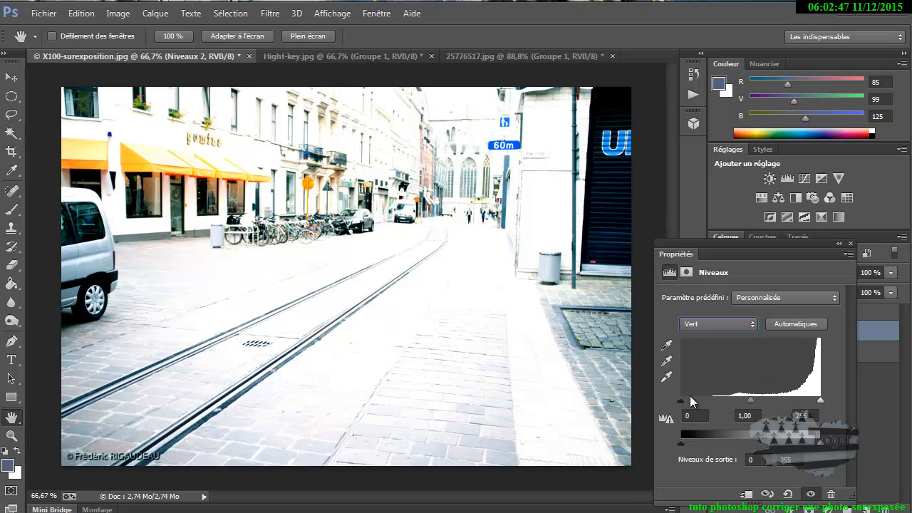
drag(683, 406, 715, 403)
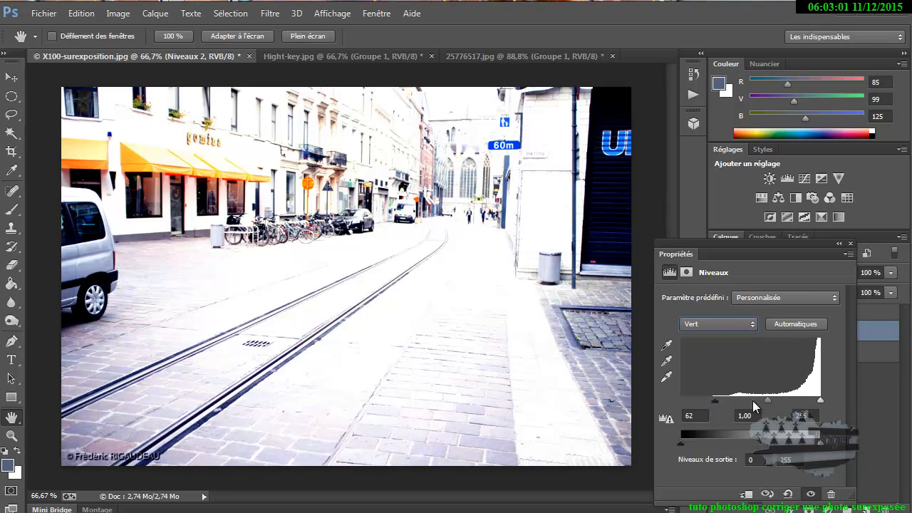
drag(770, 406, 768, 406)
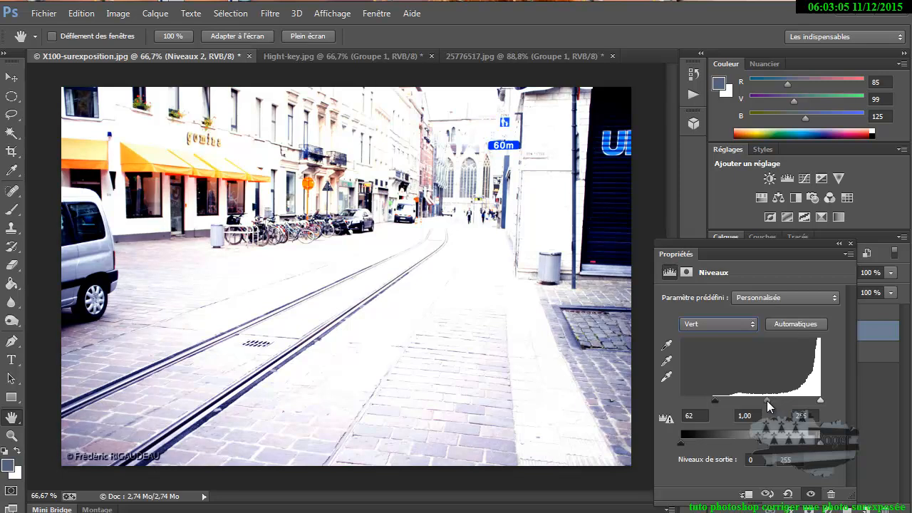
Step: Set the Bleu channel of the Levels adjustment to a black input of 98 and a midtone value of 0,92
click(730, 325)
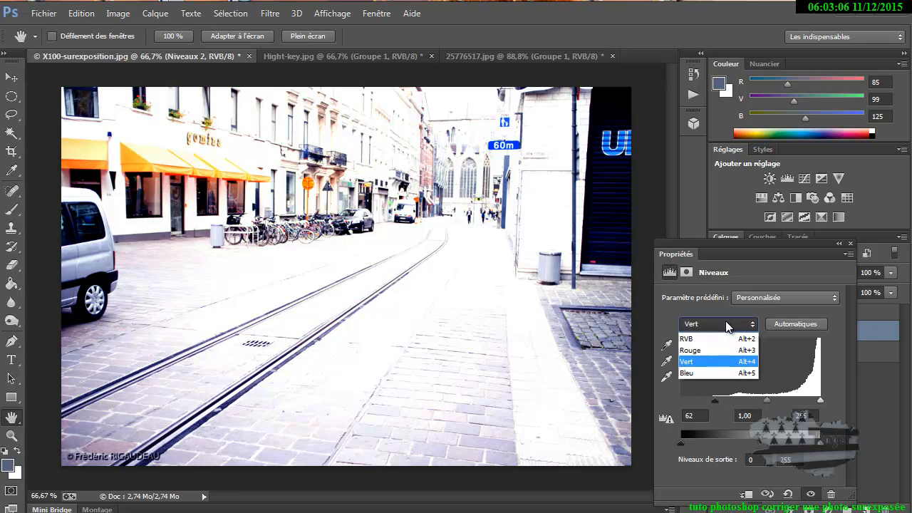
click(720, 373)
drag(681, 402, 734, 403)
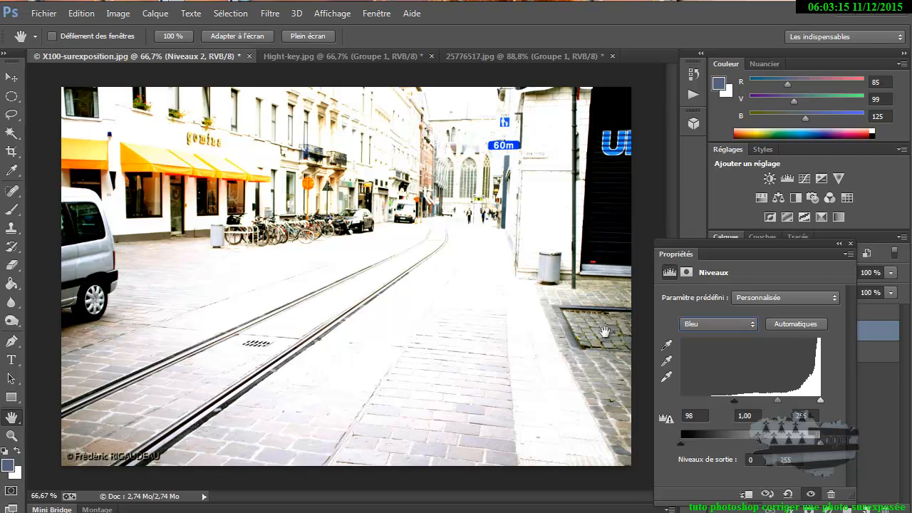
drag(780, 400, 784, 402)
mouse_move(785, 406)
mouse_down()
mouse_move(804, 407)
mouse_move(780, 406)
mouse_up()
Step: Readjust the Vert channel of the Levels adjustment to a black input of 90 and a midtone value of 1,06
click(733, 324)
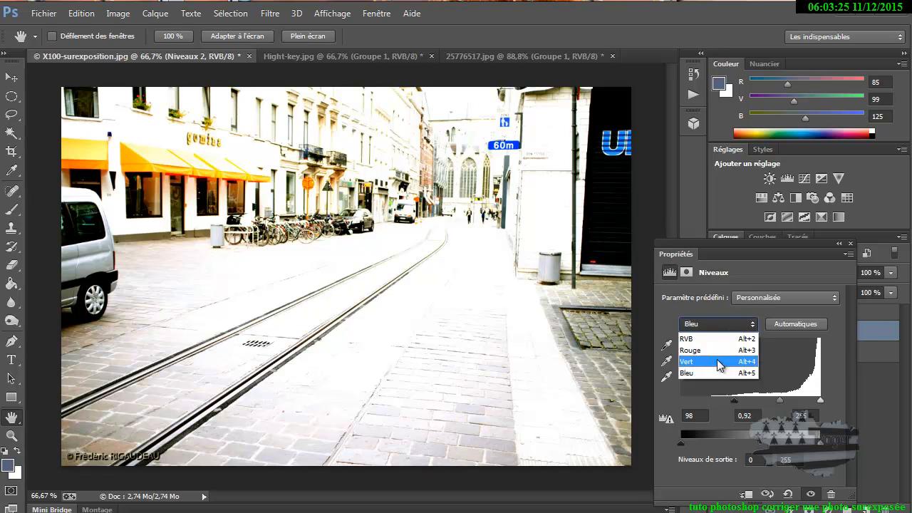
click(720, 364)
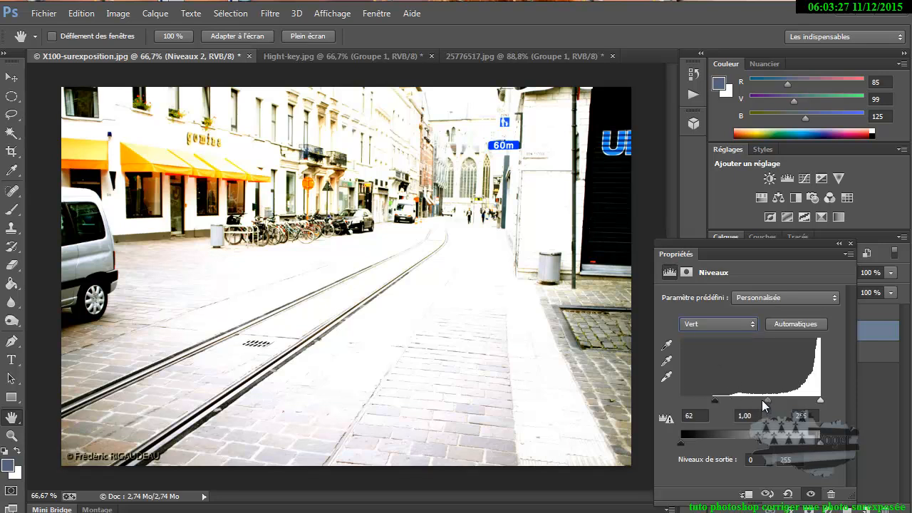
drag(714, 401, 773, 401)
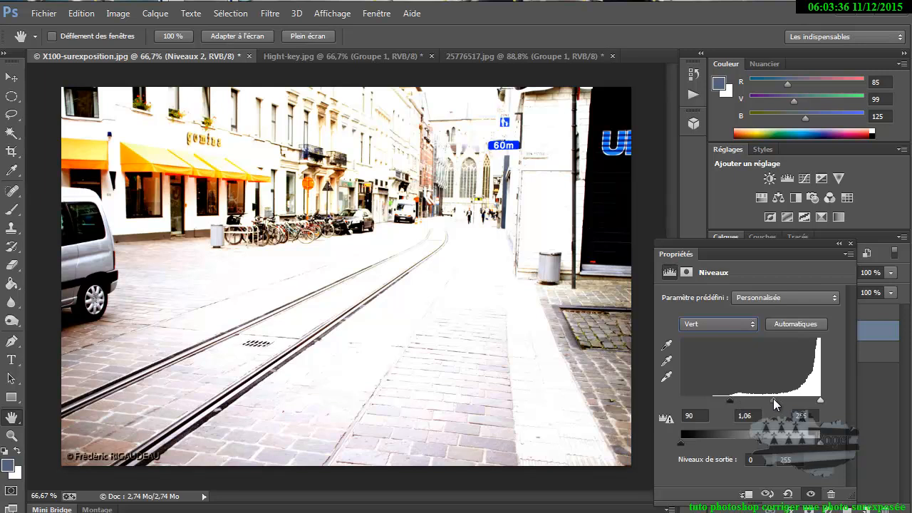
Step: Readjust the Rouge channel of the Levels adjustment to a black input of 124 and a midtone value of 1,46
click(737, 326)
click(723, 349)
mouse_move(733, 401)
mouse_down()
mouse_move(756, 397)
mouse_move(748, 404)
mouse_up()
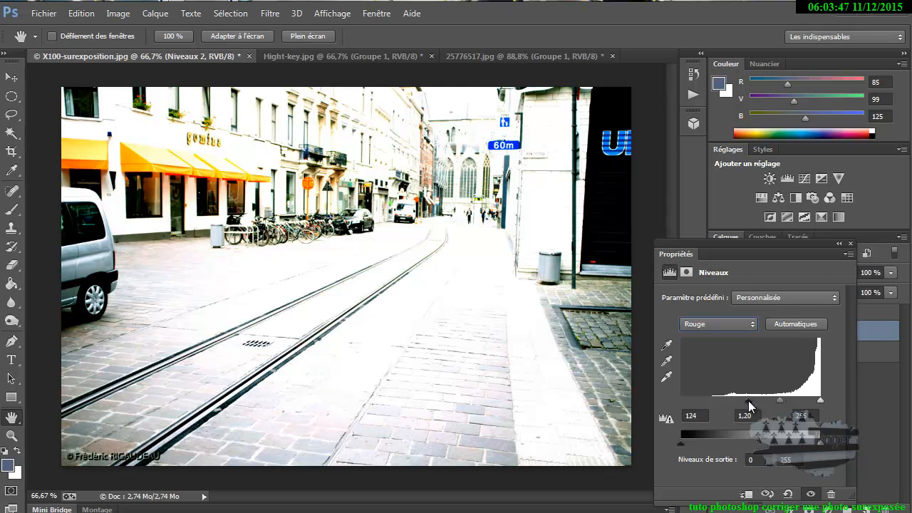
mouse_move(783, 401)
mouse_down()
mouse_move(775, 404)
mouse_move(790, 401)
mouse_move(774, 400)
mouse_up()
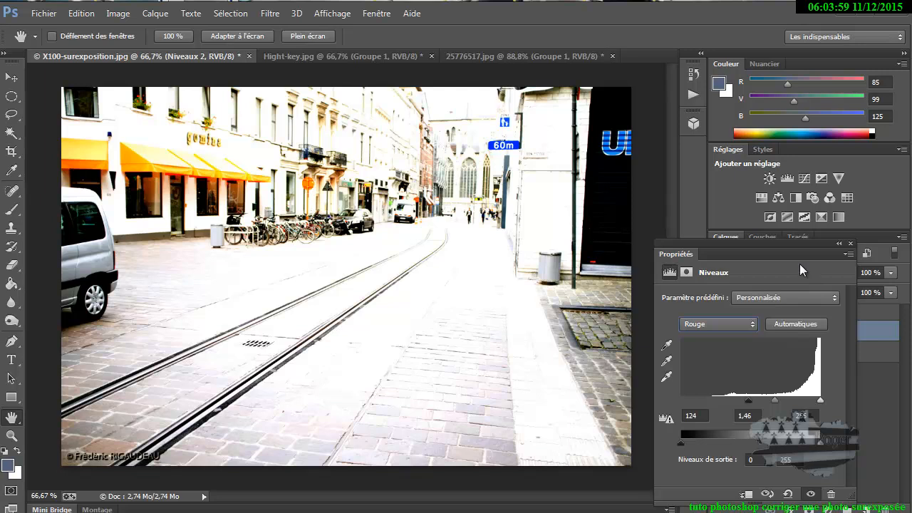
Step: Add a Luminosité/Contraste adjustment layer above Niveaux 2 with a contrast of 73 and a brightness of -45
drag(830, 249, 691, 150)
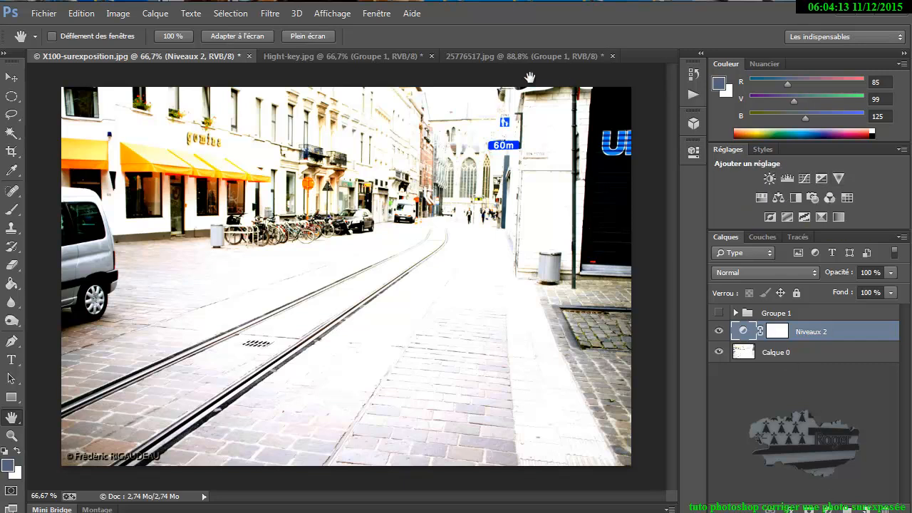
click(828, 508)
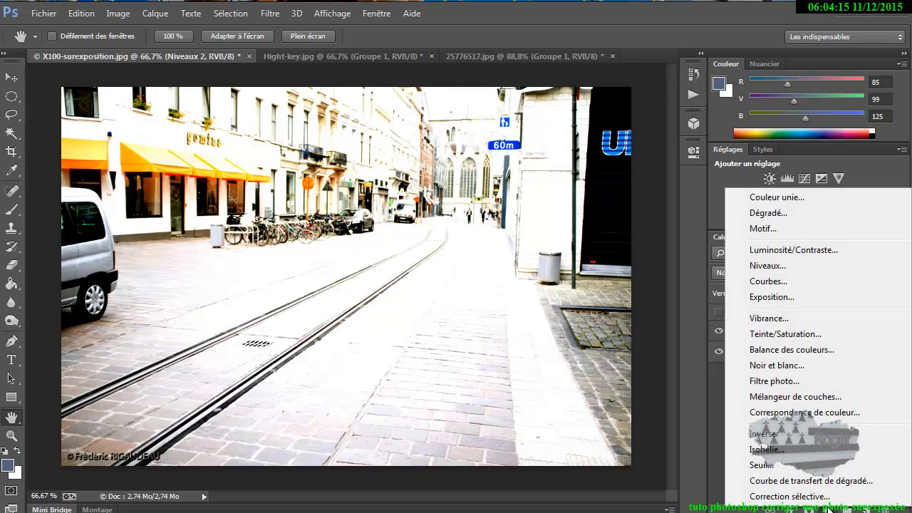
click(807, 250)
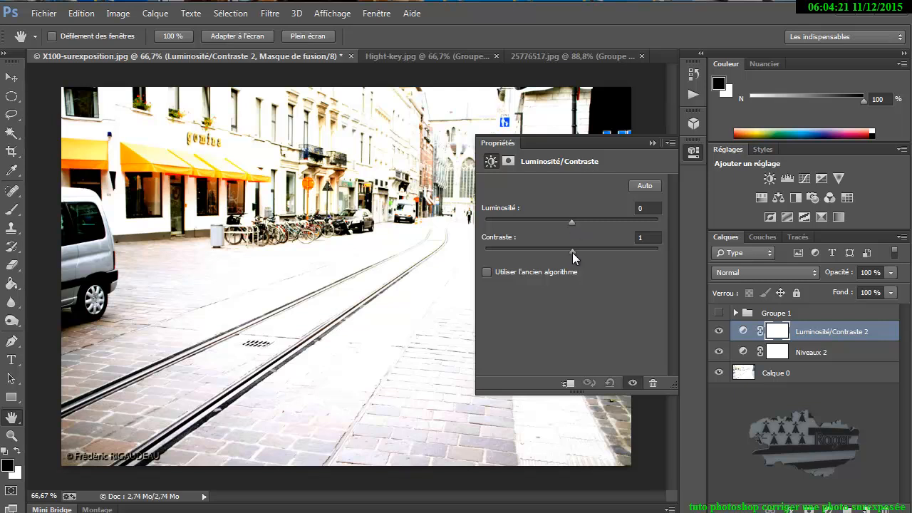
drag(586, 252, 606, 251)
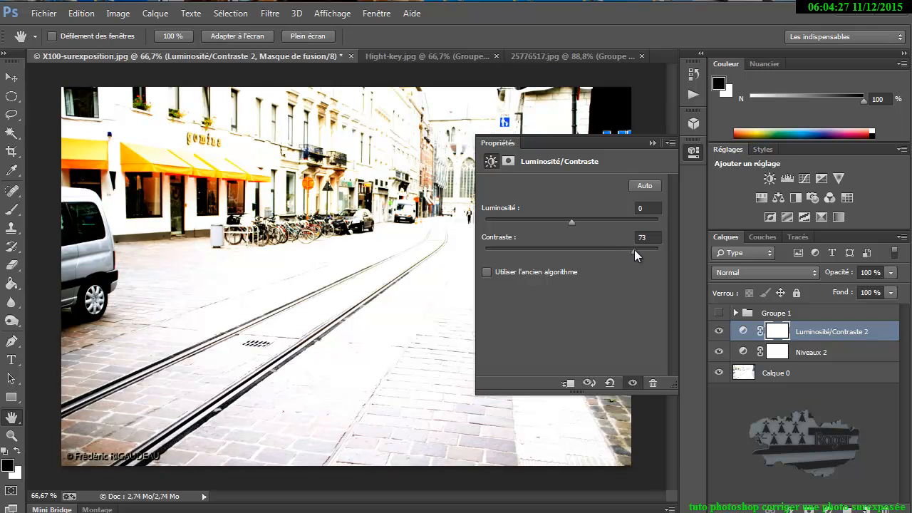
drag(577, 222, 546, 225)
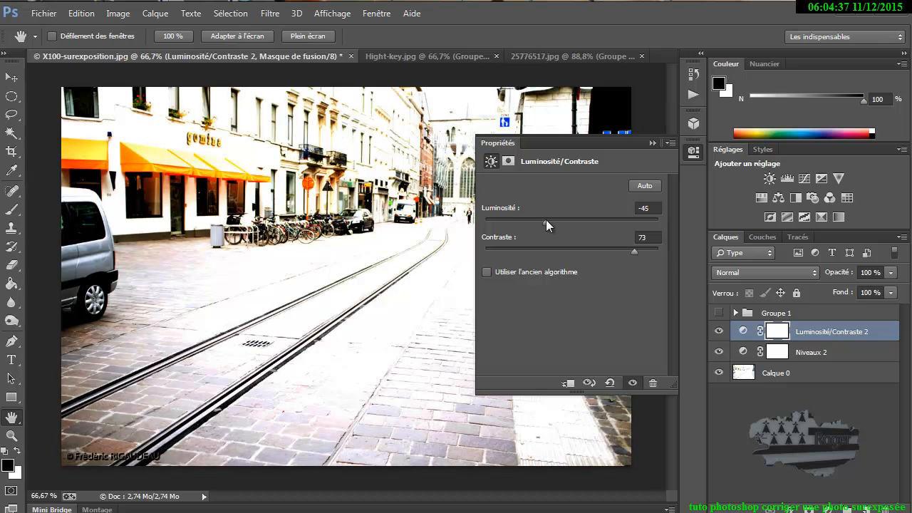
click(651, 144)
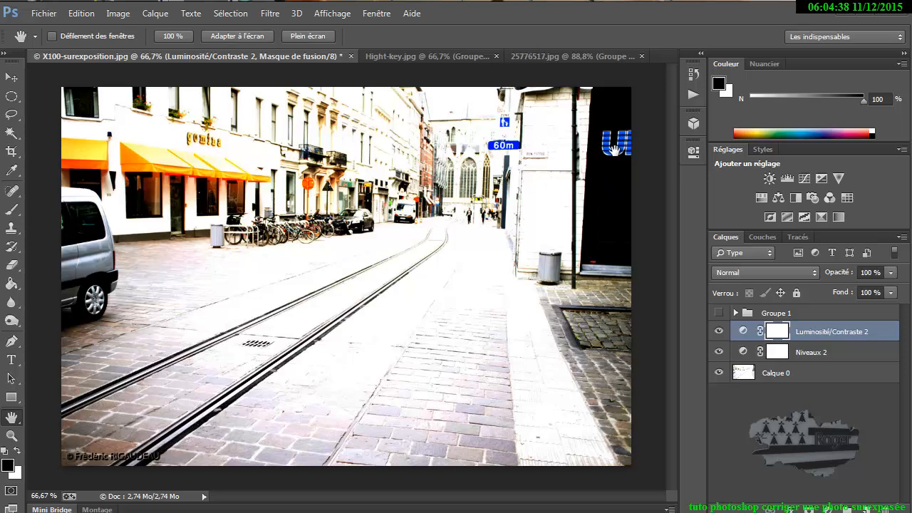
Step: Readjust Niveaux 2 to a black input of 108 and midtone of 0,71 for RVB, and a black input of 143 for Rouge
double_click(743, 351)
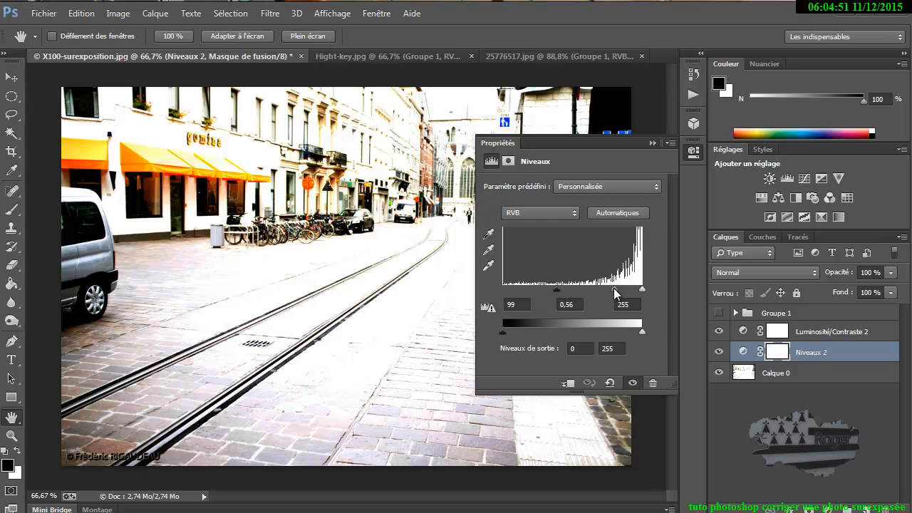
drag(612, 291, 563, 295)
click(560, 212)
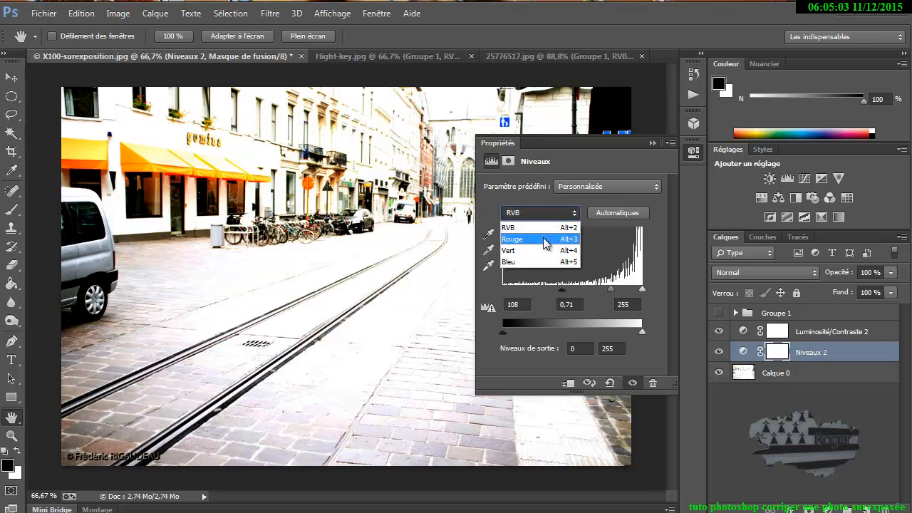
click(546, 241)
drag(570, 288, 581, 289)
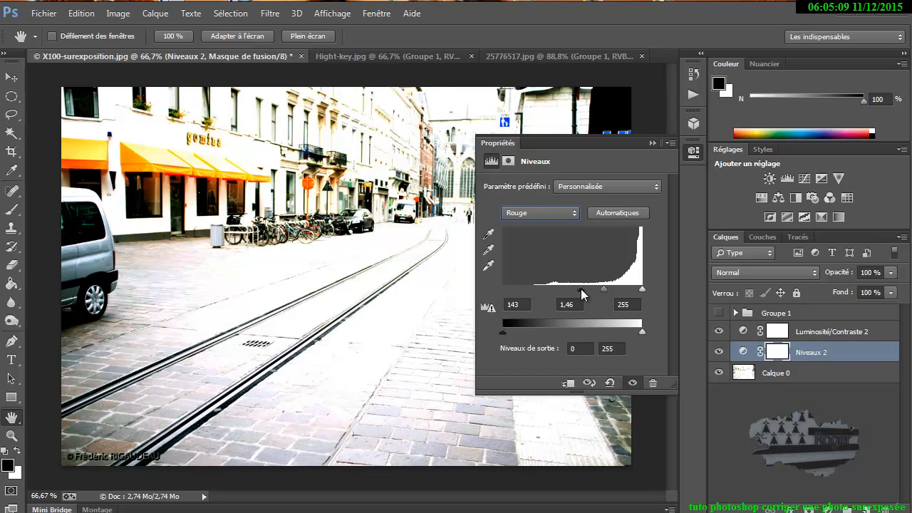
Step: Set the Vert channel of the Niveaux 2 layer to a black input of 118
click(568, 216)
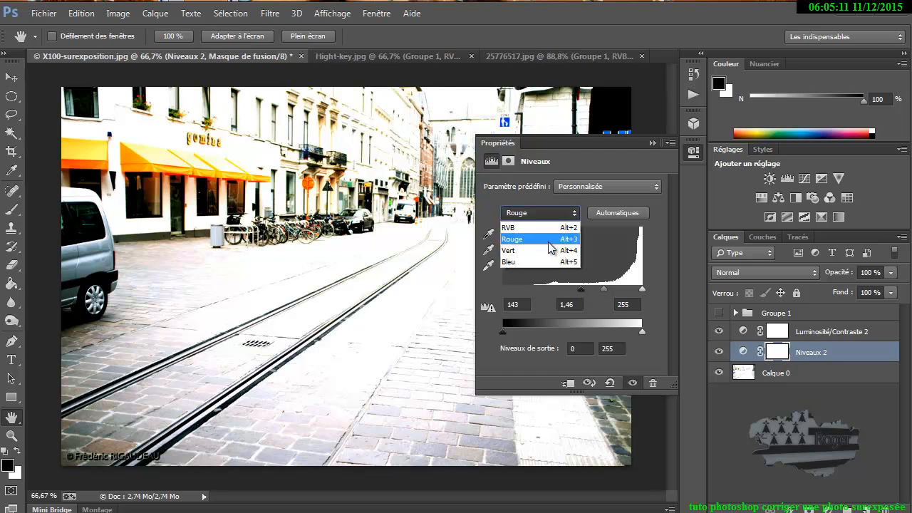
click(549, 251)
drag(554, 293, 570, 295)
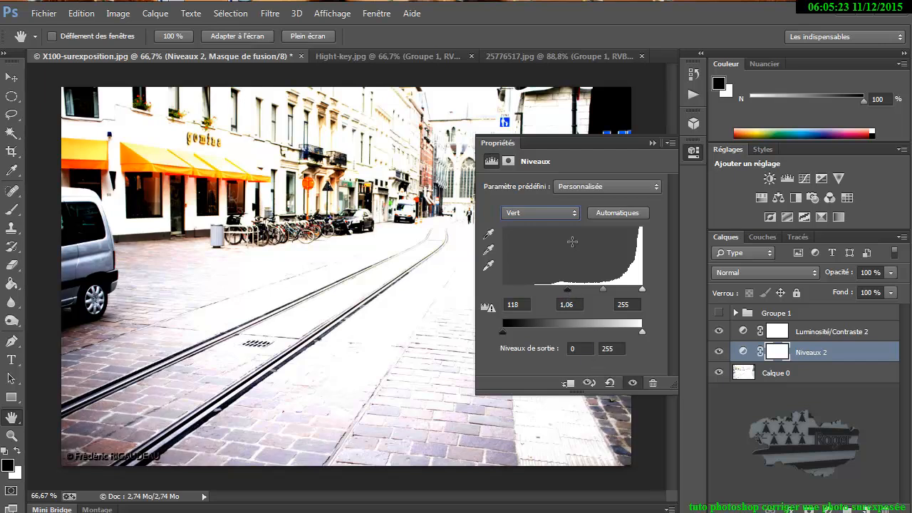
Step: Set the Bleu channel of the Niveaux 2 layer to a black input of 130 and close its properties
click(560, 214)
click(556, 262)
drag(557, 290, 560, 289)
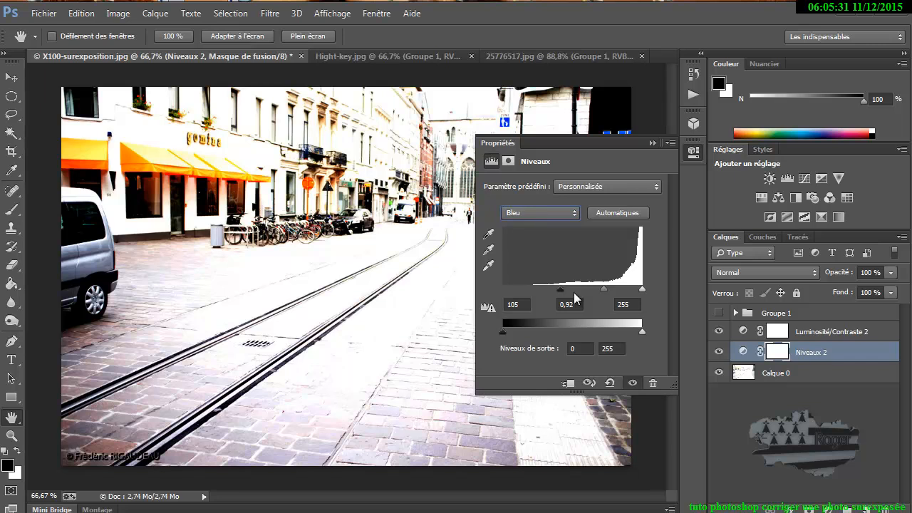
drag(574, 293, 575, 293)
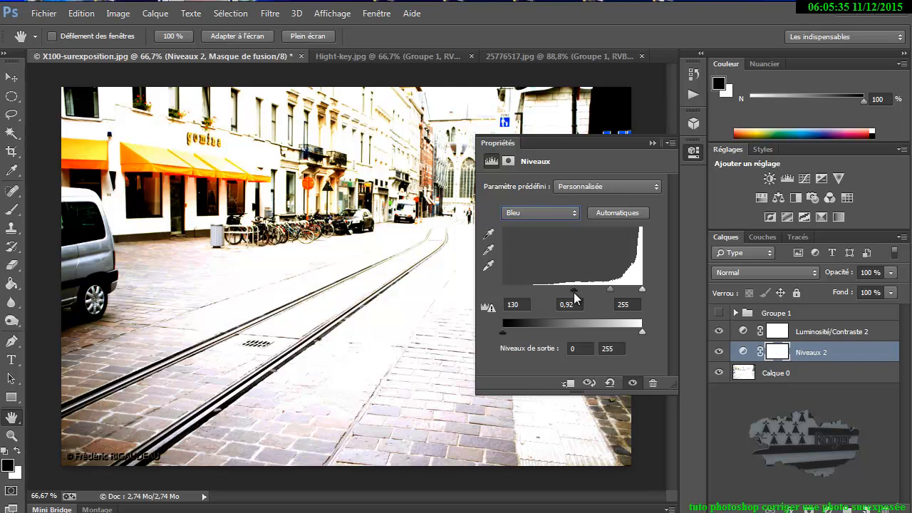
key(Return)
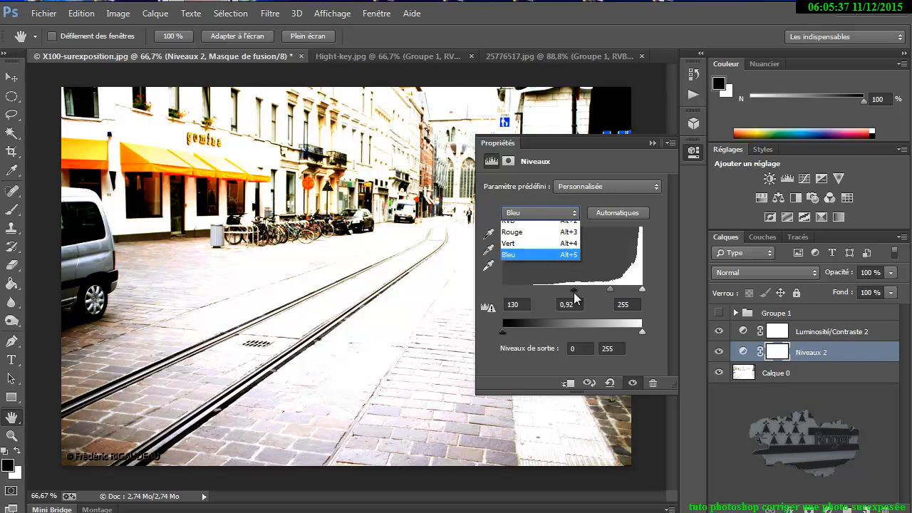
key(Escape)
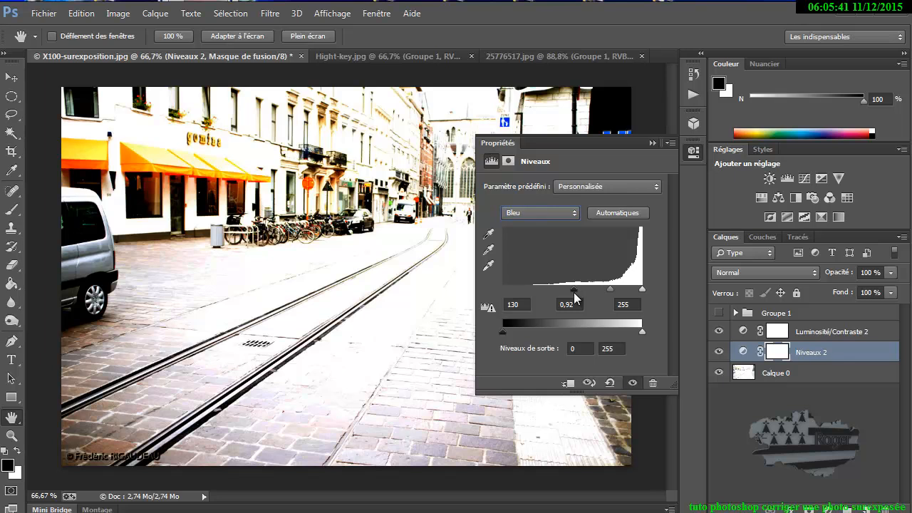
key(Return)
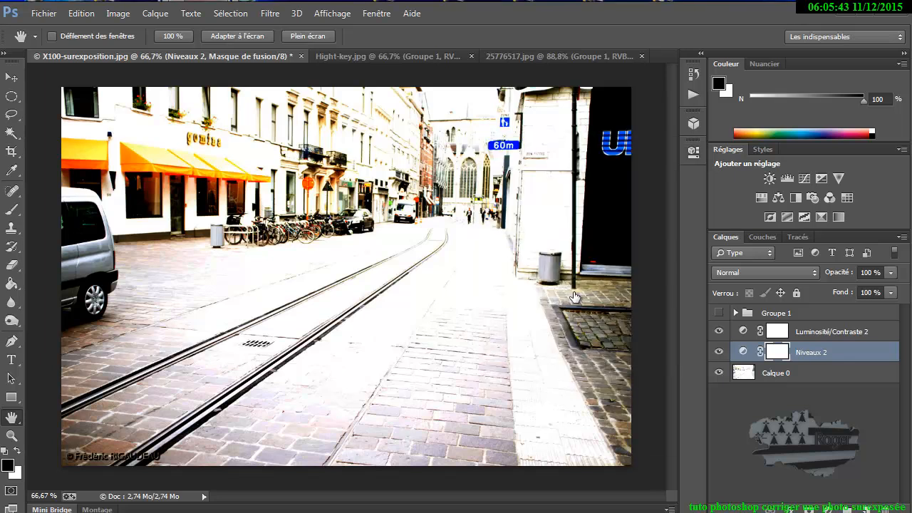
Step: Set the contrast of the Luminosité/Contraste 2 layer to -39 and group it with the Niveaux 2 layer
key(alt+bracketright)
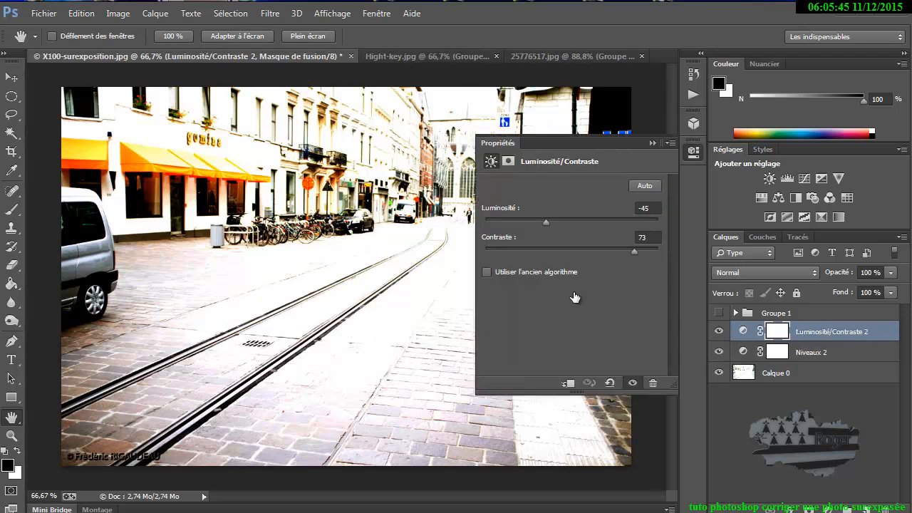
mouse_move(634, 251)
mouse_down()
mouse_move(489, 251)
mouse_move(514, 251)
mouse_move(504, 251)
mouse_up()
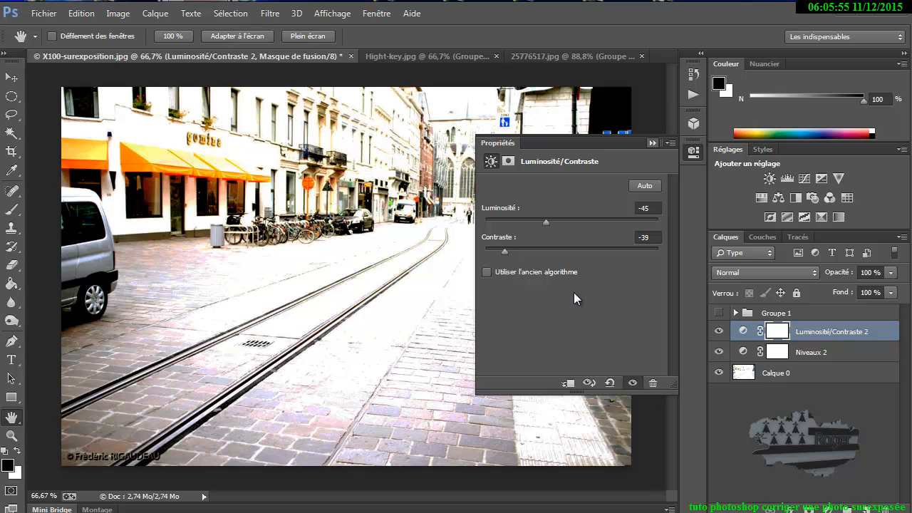
click(652, 143)
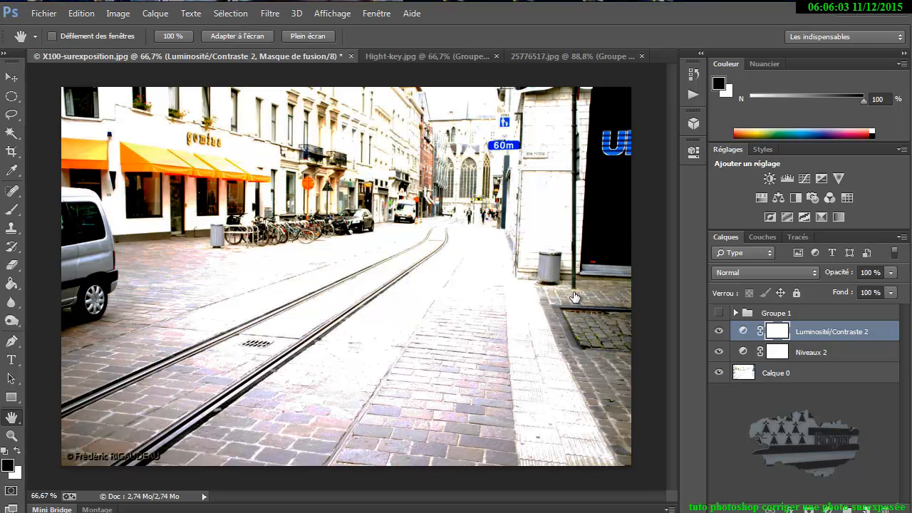
key(alt+shift+bracketleft)
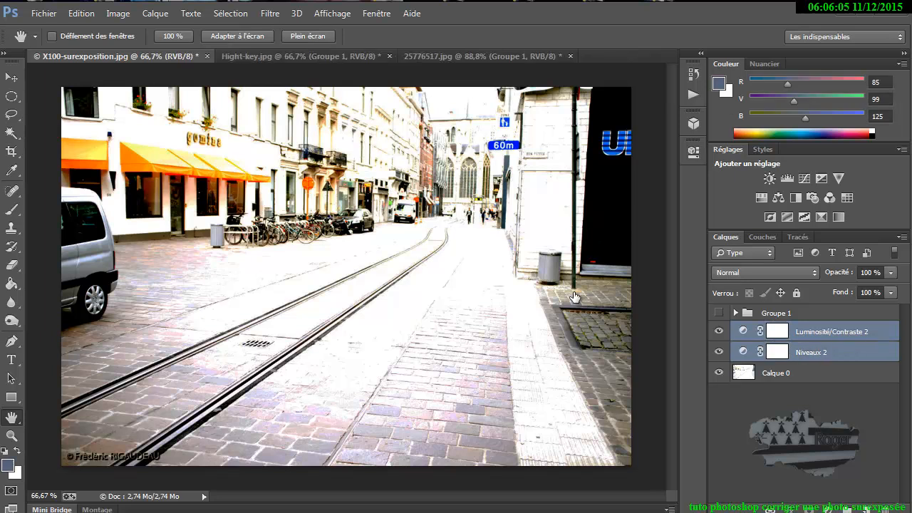
key(ctrl+g)
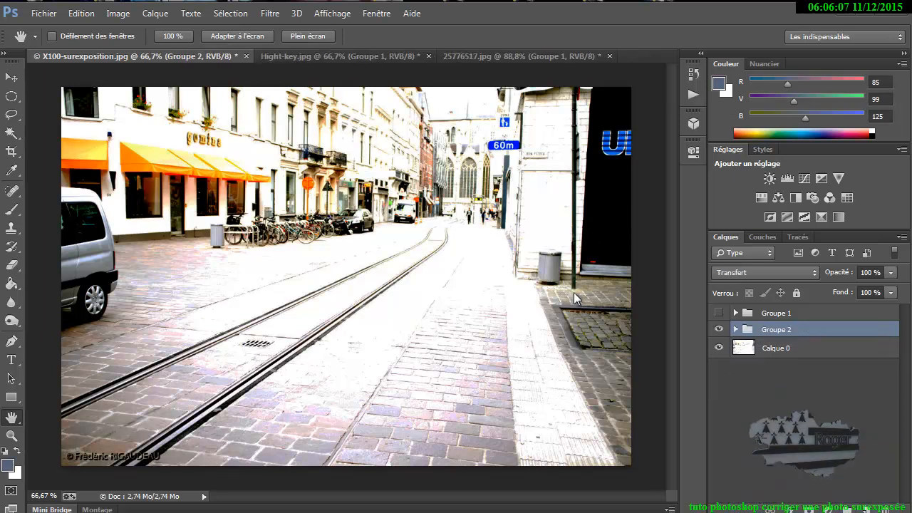
Step: Compare the Groupe 2 correction with Groupe 1 and with the uncorrected photo by toggling the groups' visibility
click(718, 329)
click(719, 313)
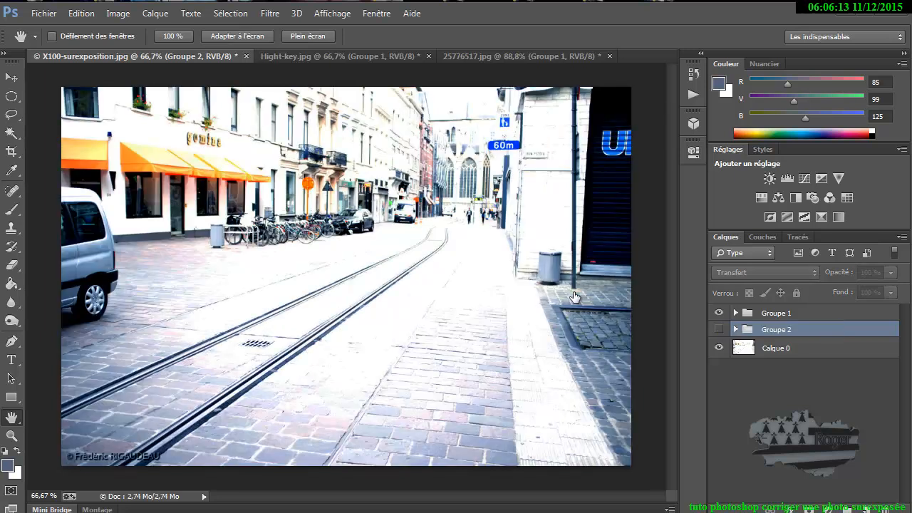
click(719, 313)
click(718, 329)
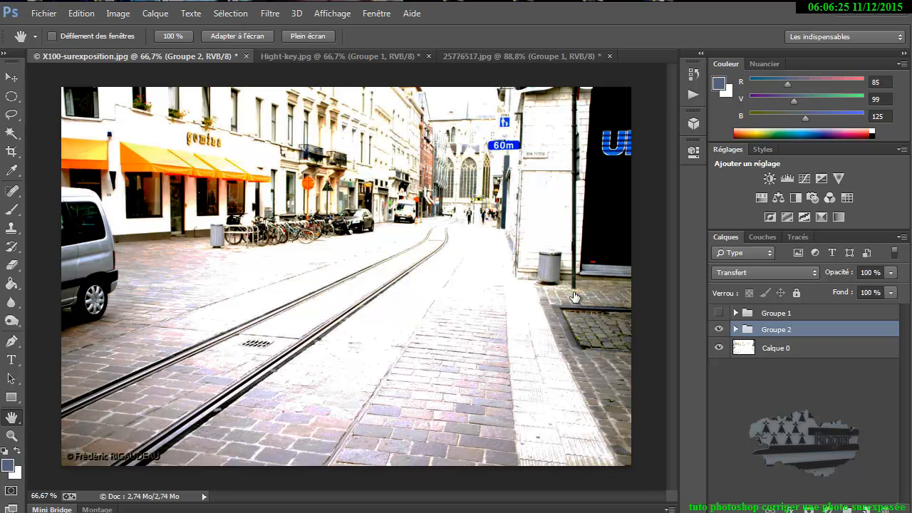
click(718, 329)
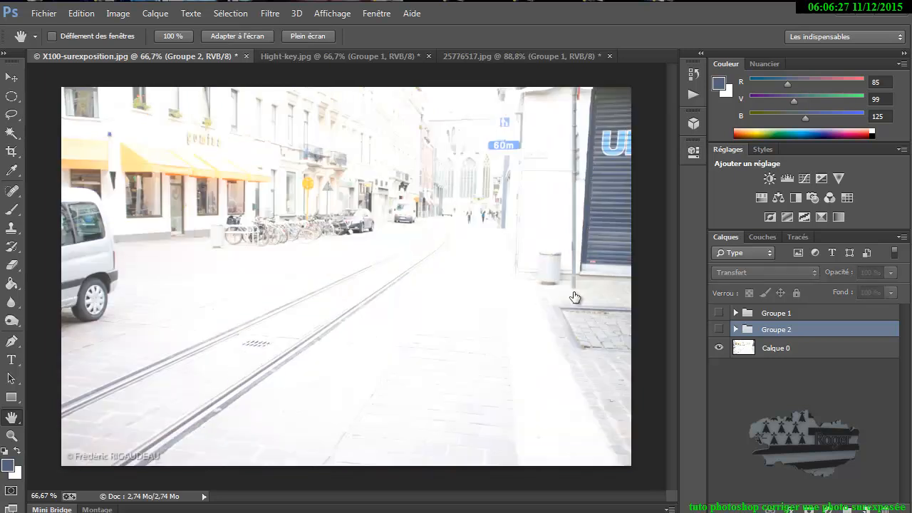
click(719, 329)
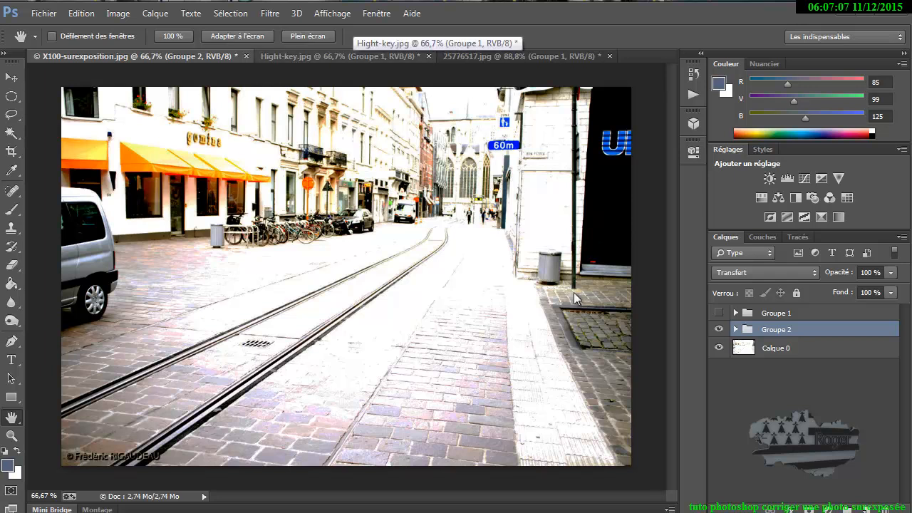
Step: Add a Levels adjustment layer directly above the Arrière-plan layer in Hight-key.jpg
click(343, 55)
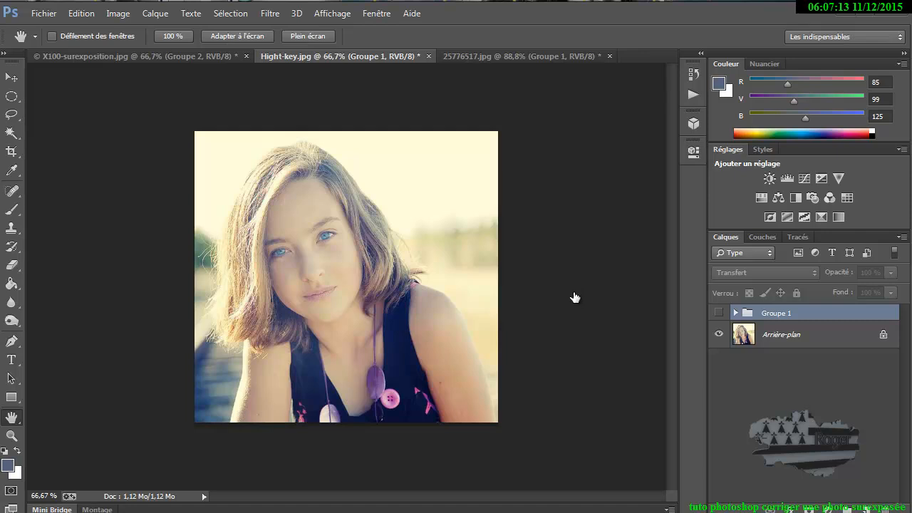
key(alt+bracketleft)
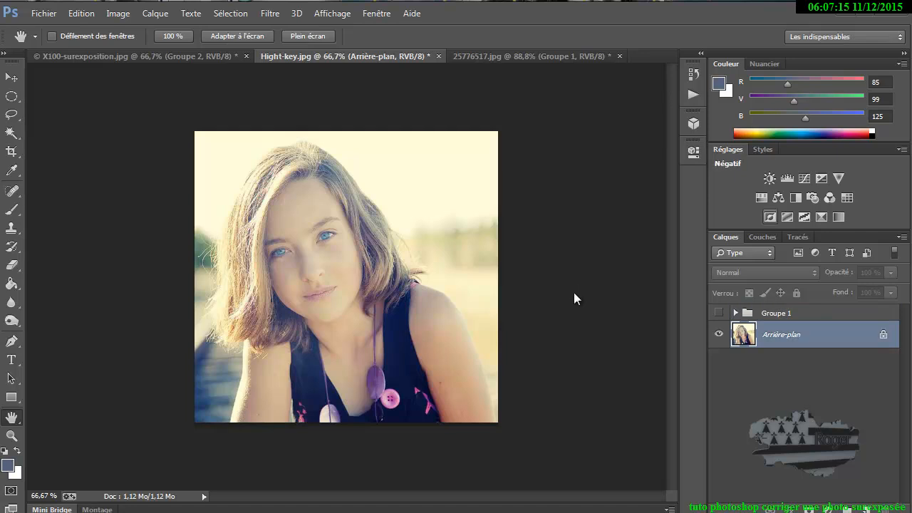
click(786, 178)
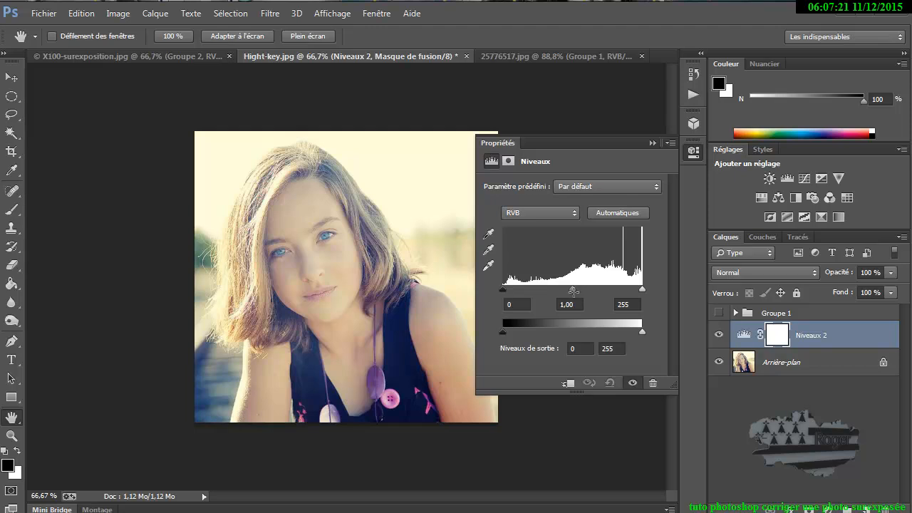
Step: Set the RVB channel of the portrait's Levels adjustment to a black input of 20
key(Up)
key(Up)
key(Up)
key(Up)
key(Up)
key(Up)
key(Up)
key(Up)
key(Up)
key(Up)
key(Up)
key(Up)
key(Up)
key(Up)
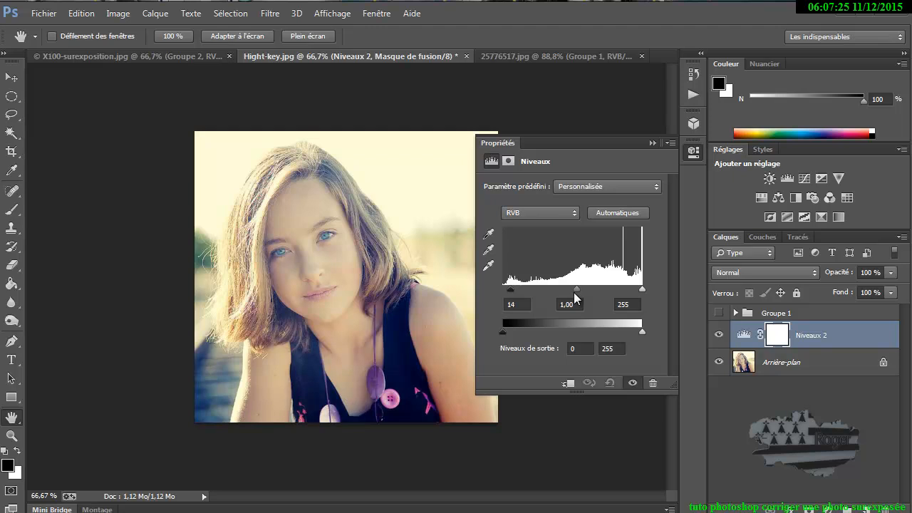
key(Up)
key(Up)
key(Up)
key(Up)
key(Up)
key(Up)
Step: Set the Rouge channel of the portrait's Levels adjustment to a black input of 18
key(alt+Down)
key(Down)
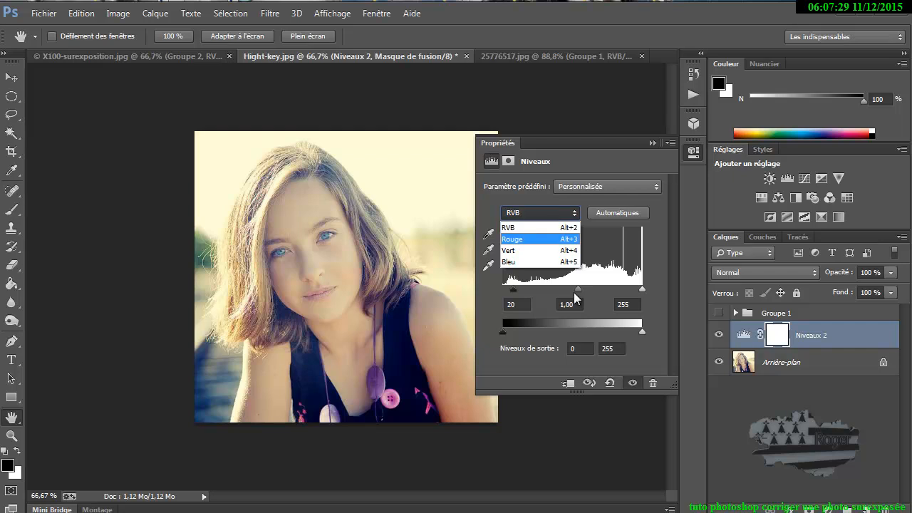
key(Return)
key(Up)
key(Up)
key(Up)
key(Up)
key(Up)
key(Up)
key(Up)
key(Up)
key(Up)
key(Up)
key(Up)
key(Up)
key(Up)
key(Up)
key(Up)
key(Up)
key(Up)
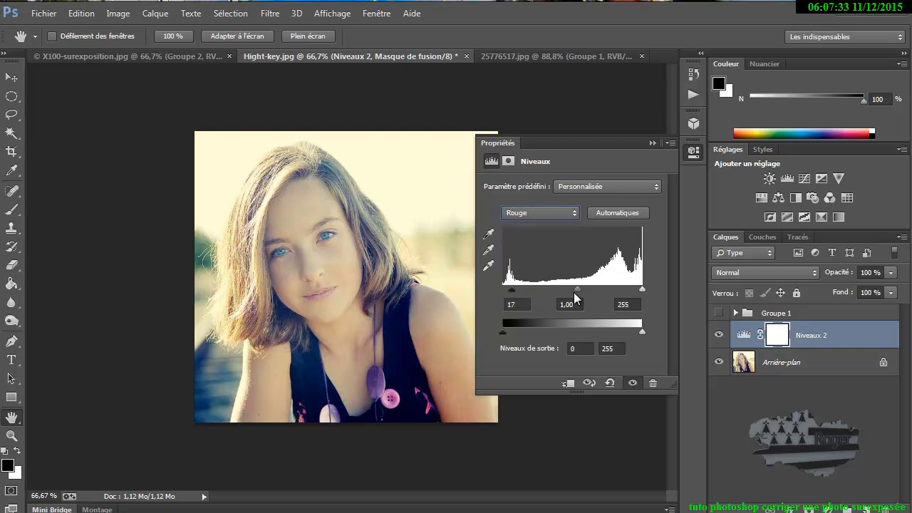
key(Up)
key(Up)
Step: Set the Vert channel of the portrait's Levels adjustment to a black input of 17
click(540, 213)
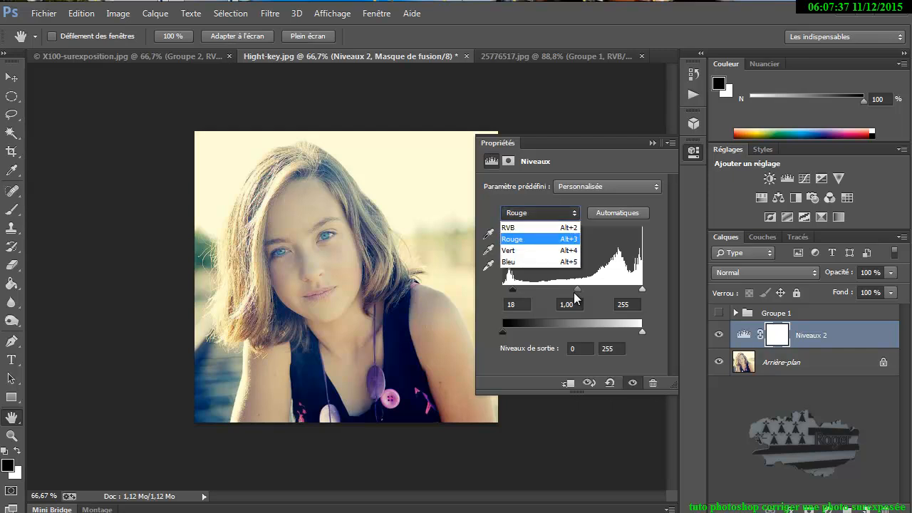
key(Return)
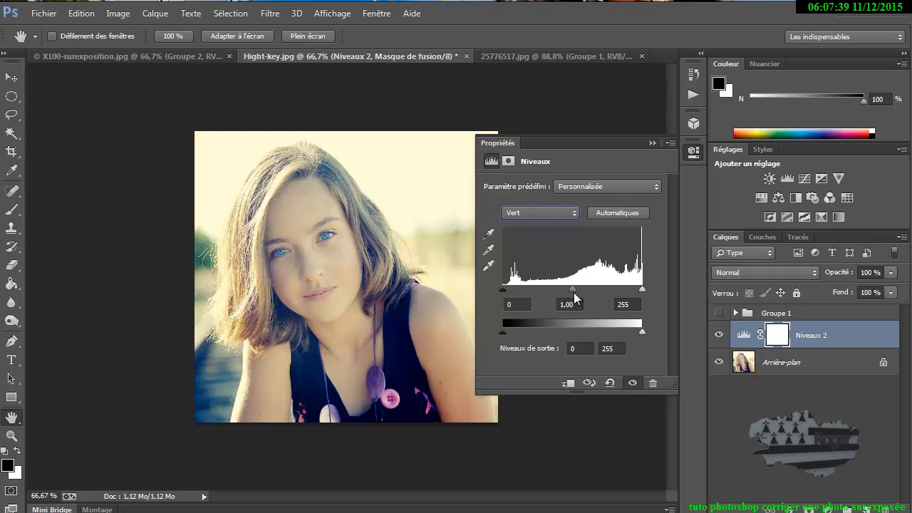
drag(502, 289, 511, 289)
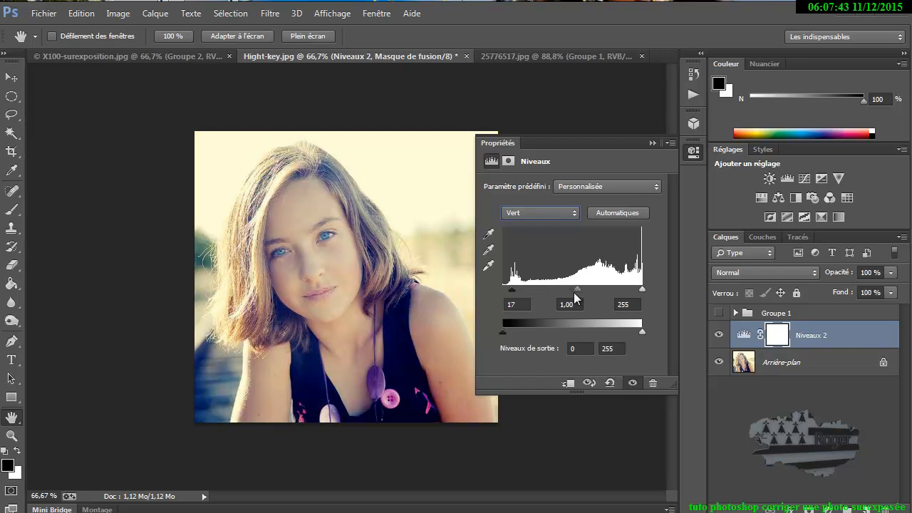
Step: Set the Bleu channel of the portrait's Levels adjustment to a black input of 35
click(540, 213)
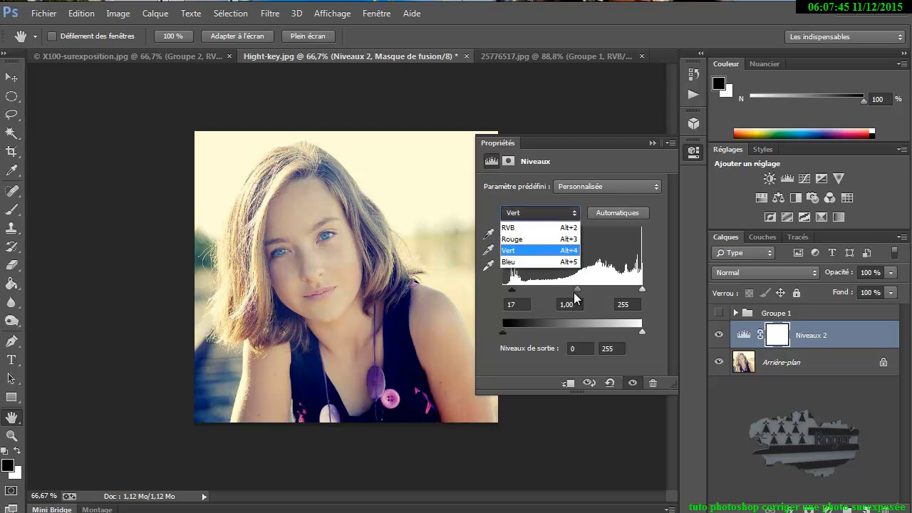
click(534, 262)
drag(503, 289, 522, 289)
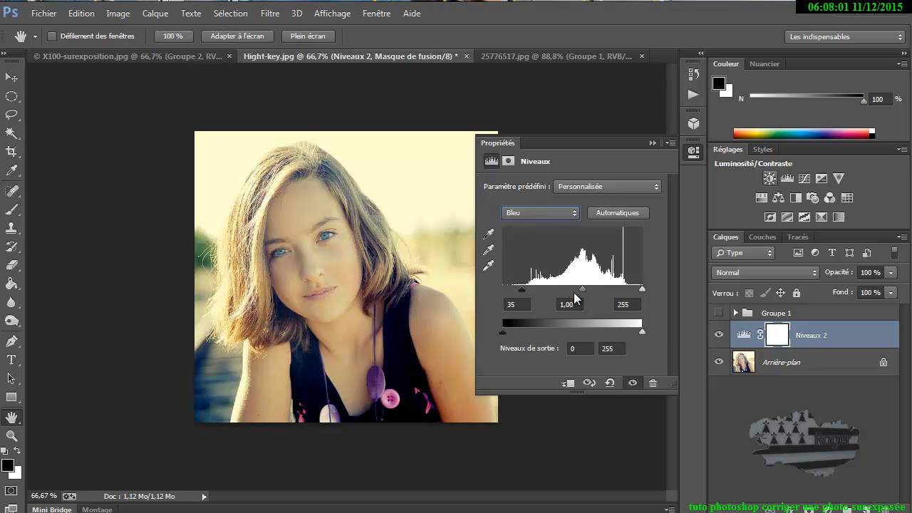
Step: Add a Brightness/Contrast adjustment layer above the portrait's Levels layer with brightness -6 and contrast 30
click(769, 178)
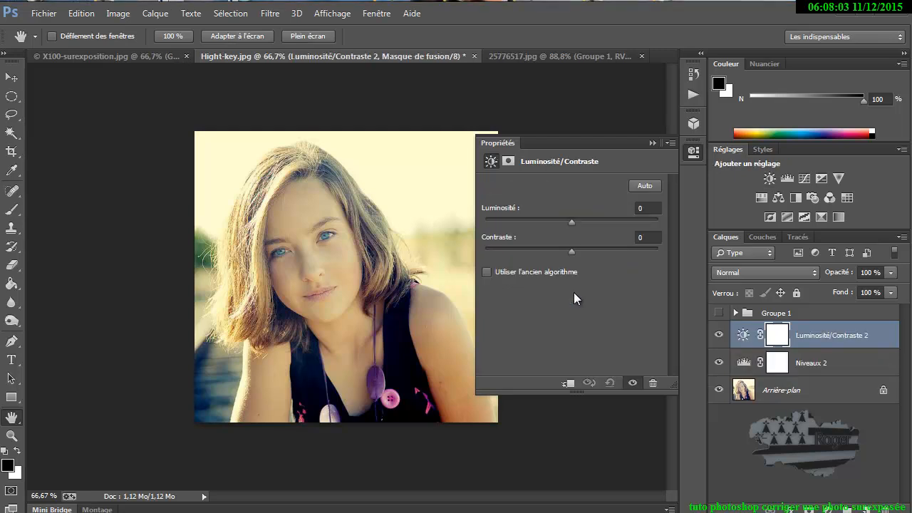
key(Down)
scroll(574, 299, up, 20)
scroll(574, 298, down, 20)
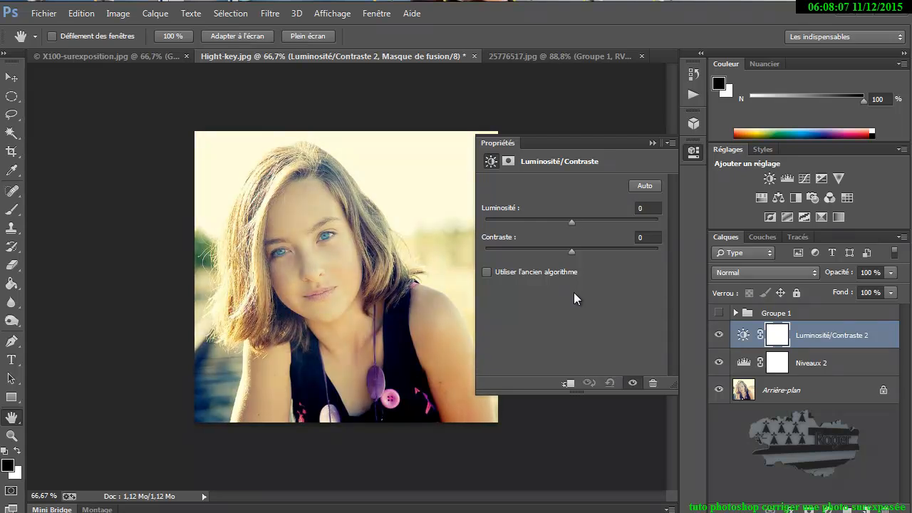
scroll(574, 299, down, 17)
scroll(574, 299, up, 13)
scroll(574, 298, down, 12)
scroll(574, 299, down, 20)
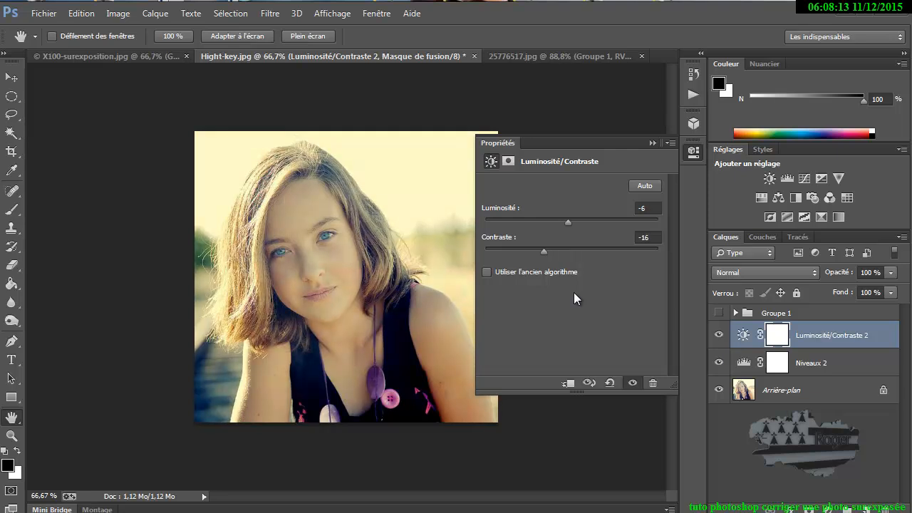
scroll(574, 298, up, 16)
scroll(574, 298, up, 20)
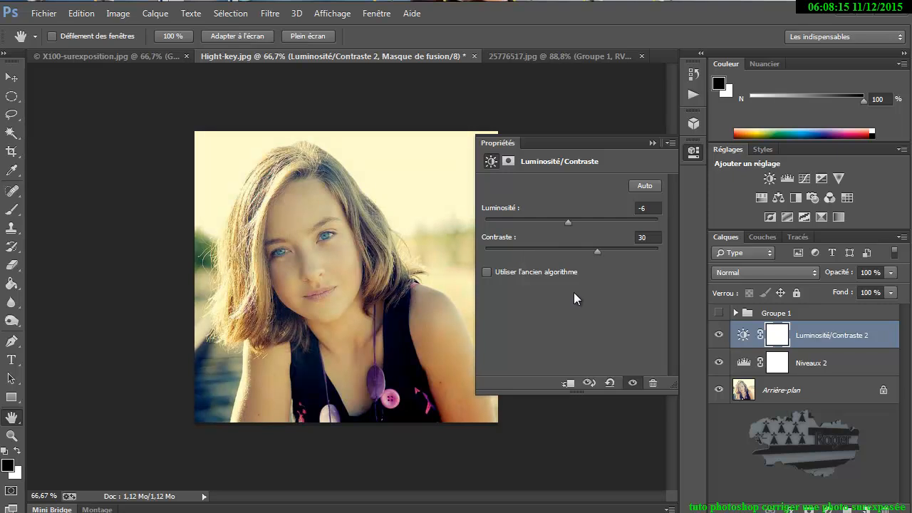
scroll(574, 299, down, 17)
scroll(575, 298, down, 1)
scroll(576, 298, down, 3)
click(653, 143)
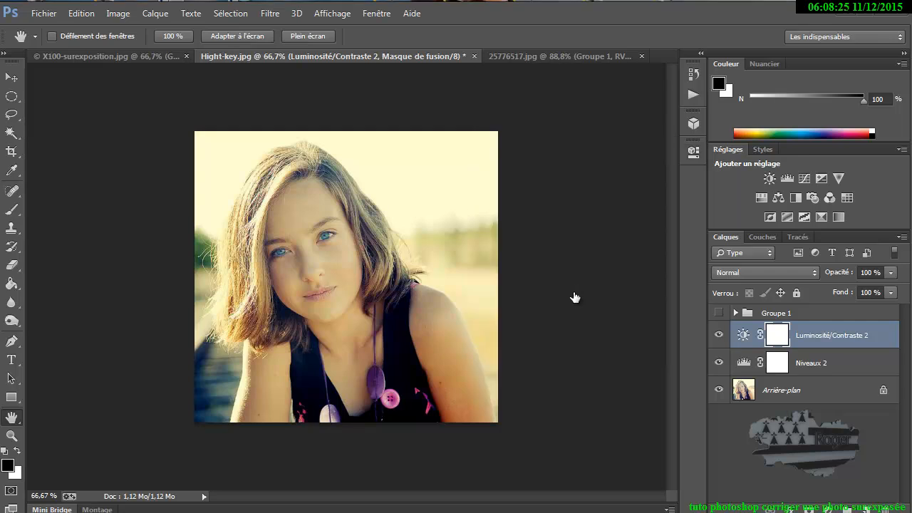
Step: Set the RVB channel of the portrait's Levels adjustment to a black input of 36
double_click(744, 362)
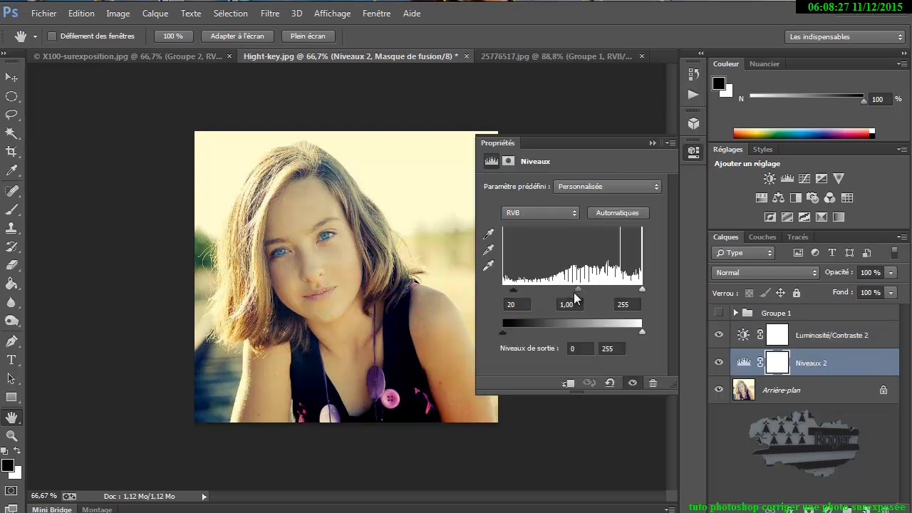
drag(512, 289, 522, 289)
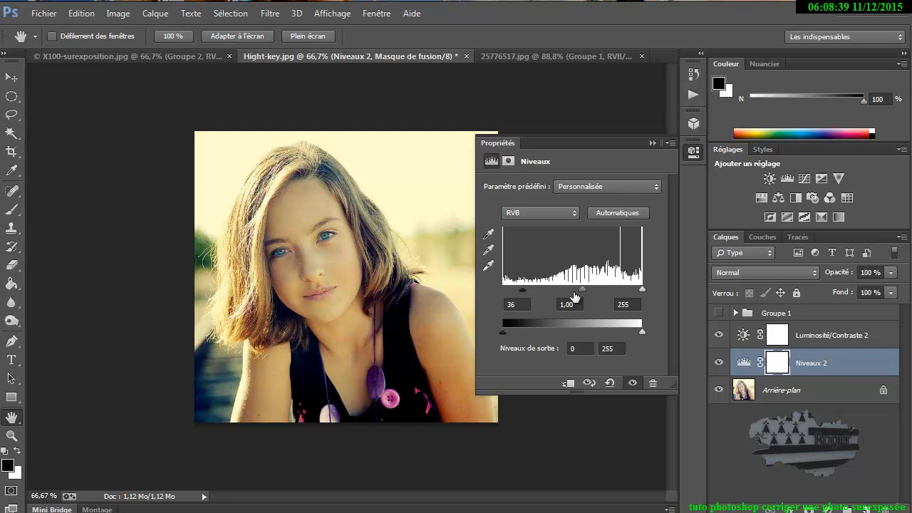
Step: Set the portrait's Brightness/Contrast adjustment to brightness 19 and contrast 22
key(alt+bracketright)
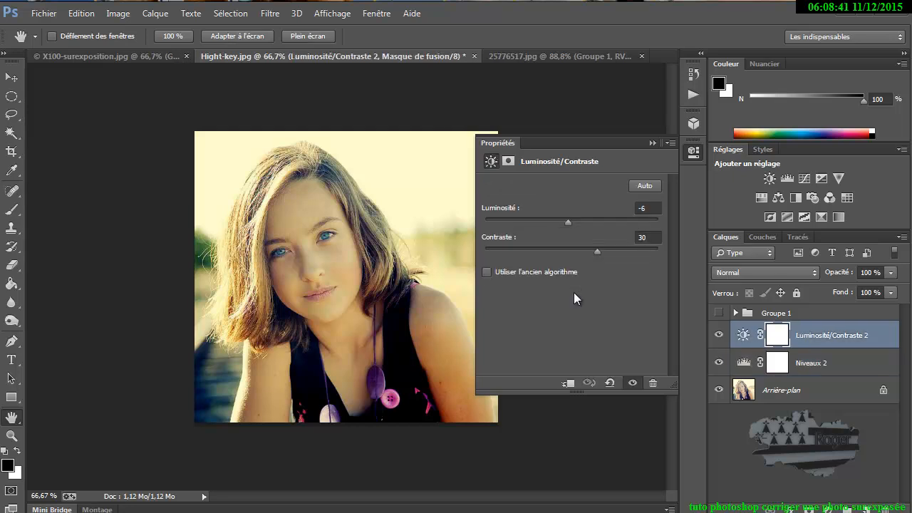
drag(567, 223, 573, 223)
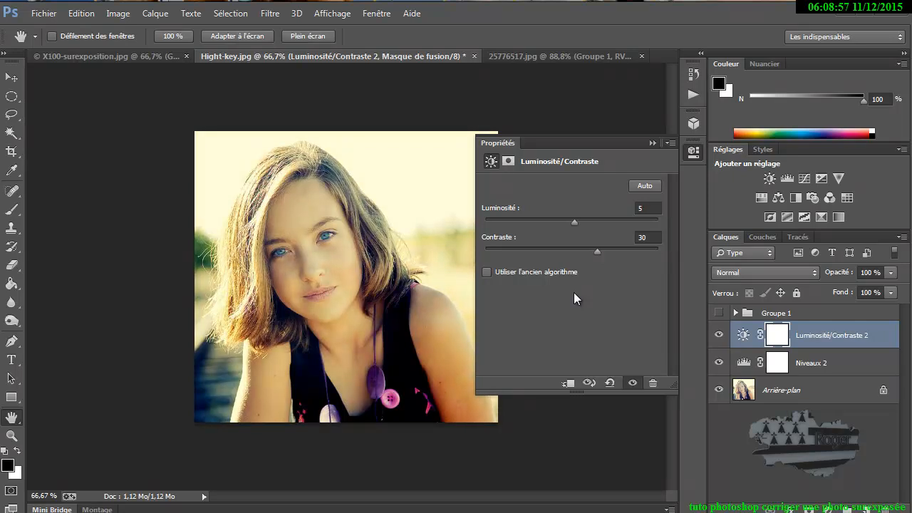
mouse_move(574, 222)
mouse_down()
mouse_move(601, 222)
mouse_move(578, 222)
mouse_move(593, 252)
mouse_up()
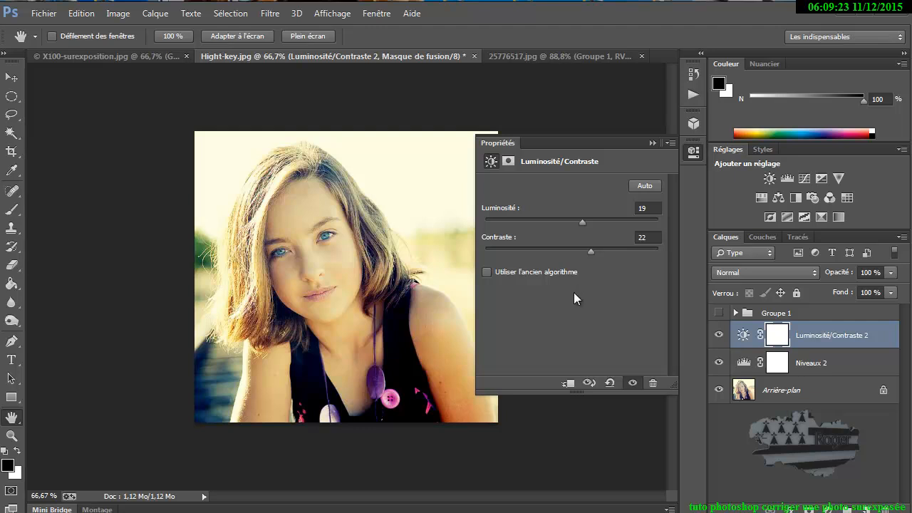
click(652, 143)
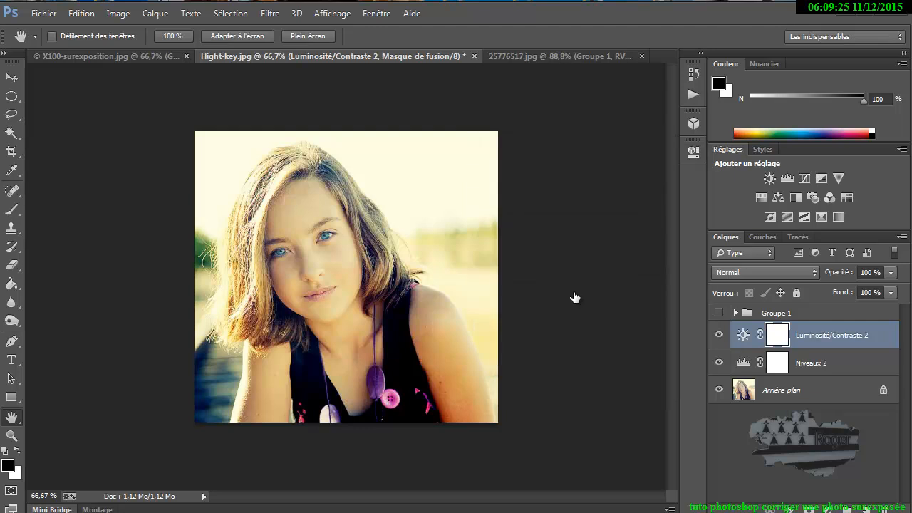
Step: Group the portrait's new Brightness/Contrast and Levels layers, and toggle the group's visibility to compare before and after
shift+click(830, 369)
drag(830, 370, 847, 509)
key(ctrl+comma)
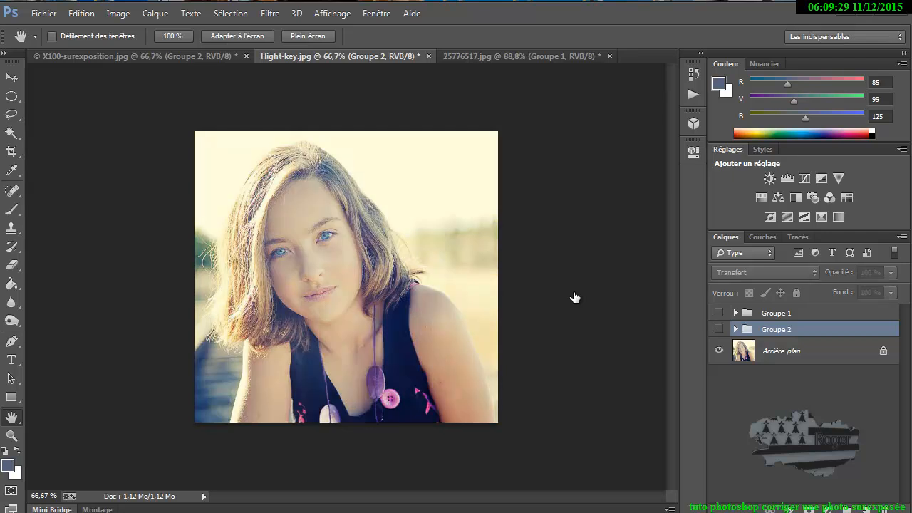
key(ctrl+comma)
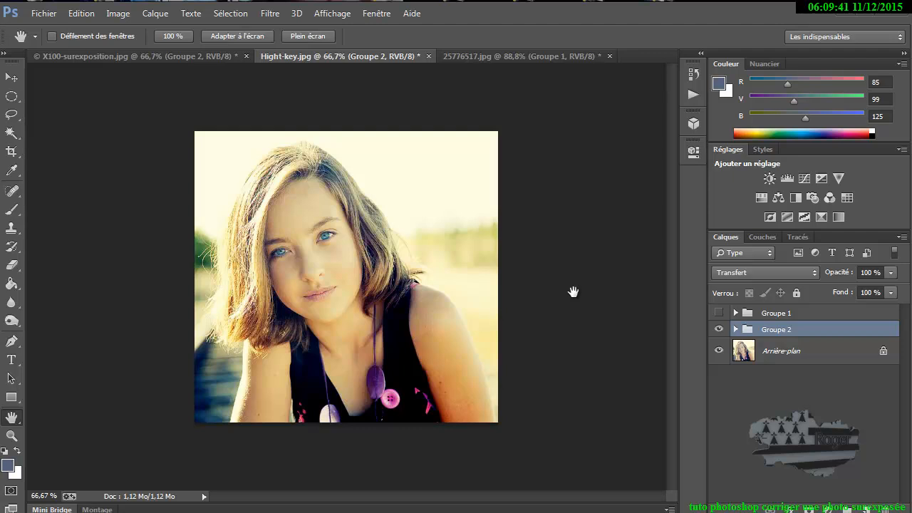
key(ctrl+comma)
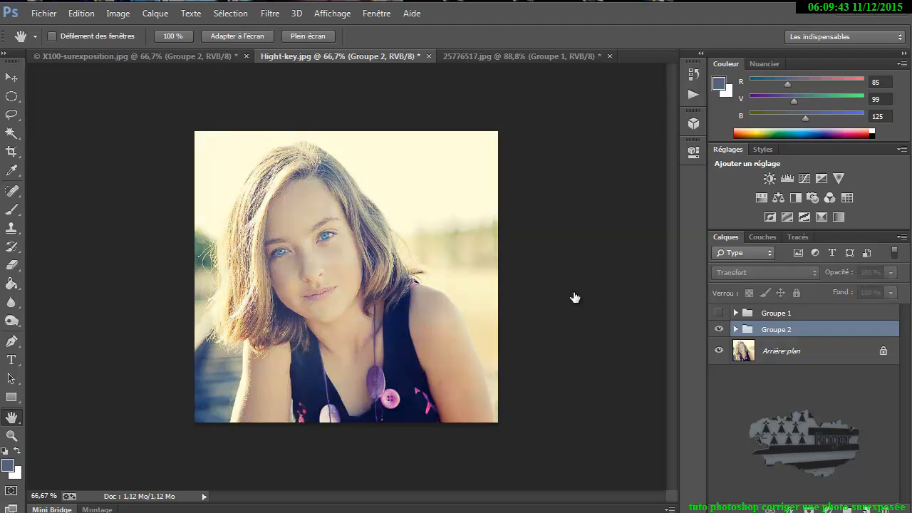
key(ctrl+comma)
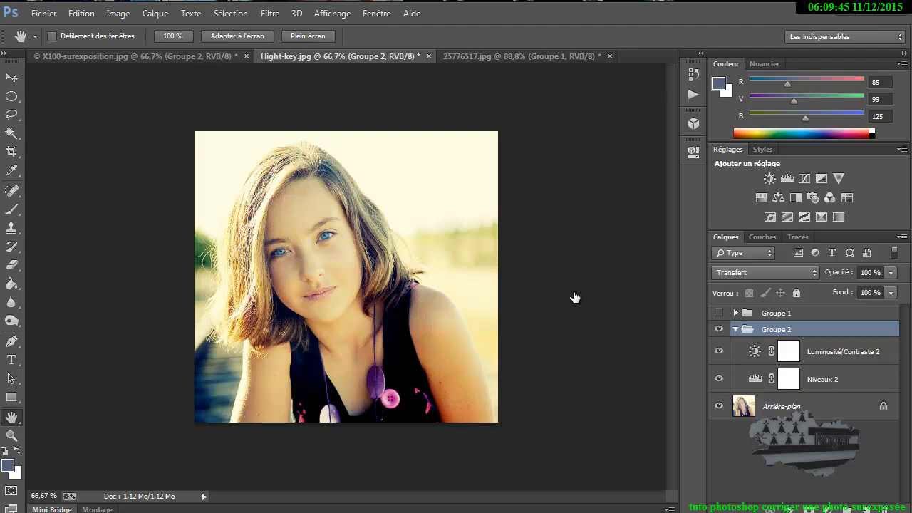
Step: Lower the brightness of the grouped Brightness/Contrast adjustment to 2 in Hight-key.jpg
double_click(755, 379)
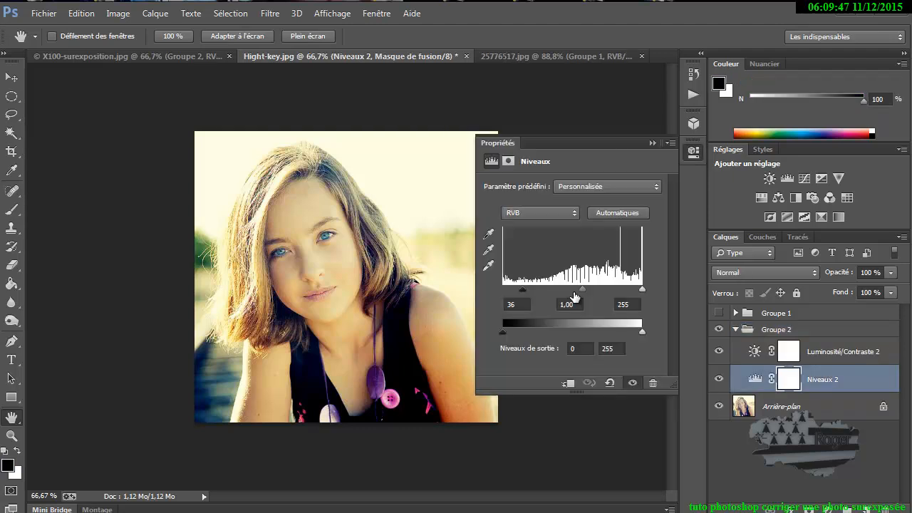
key(alt+bracketright)
drag(582, 222, 572, 223)
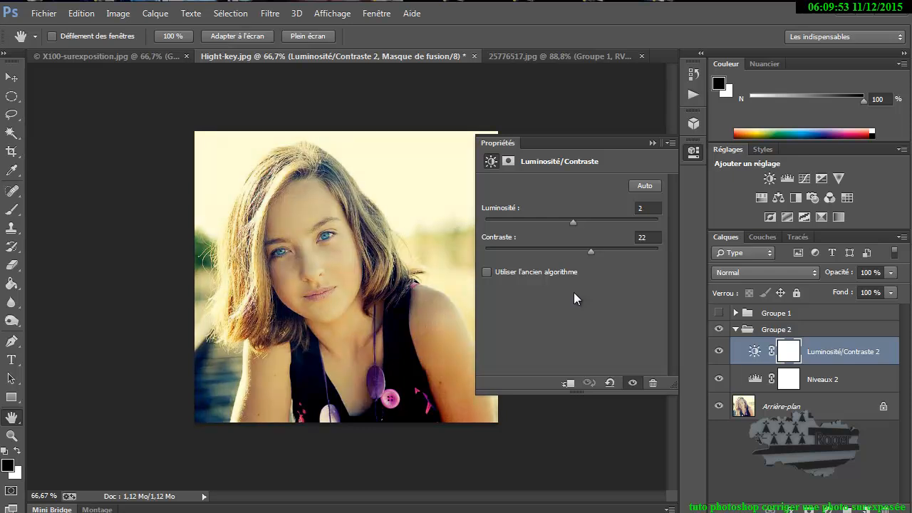
click(653, 144)
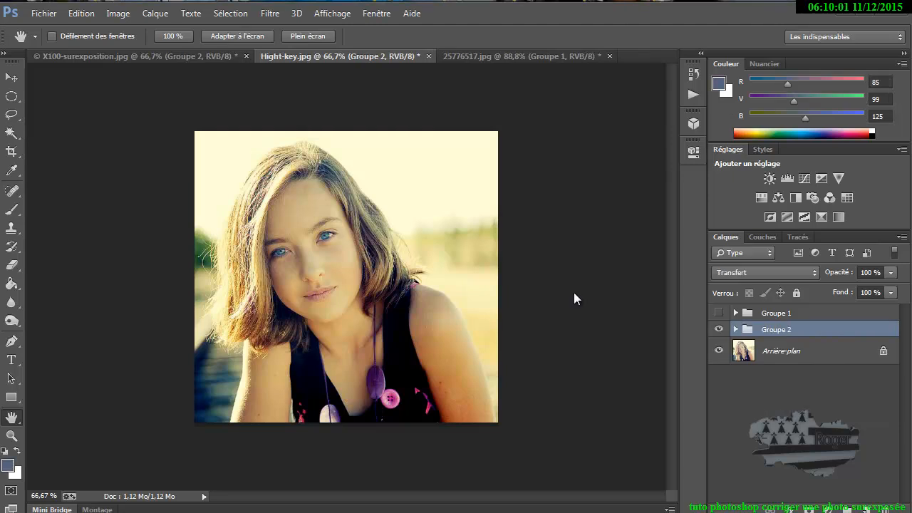
Step: Switch to the 25776517.jpg document, the overexposed photo of the child beside the wooden post
key(ctrl+Tab)
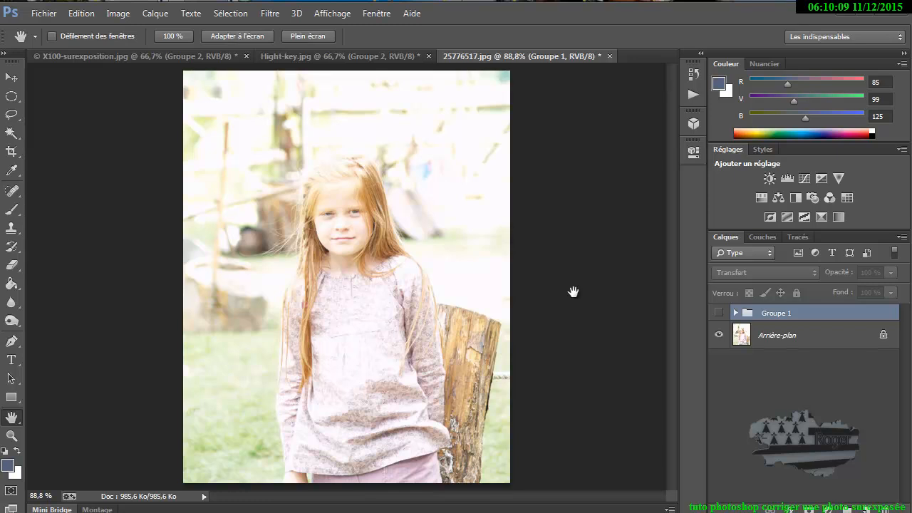
key(ctrl+Tab)
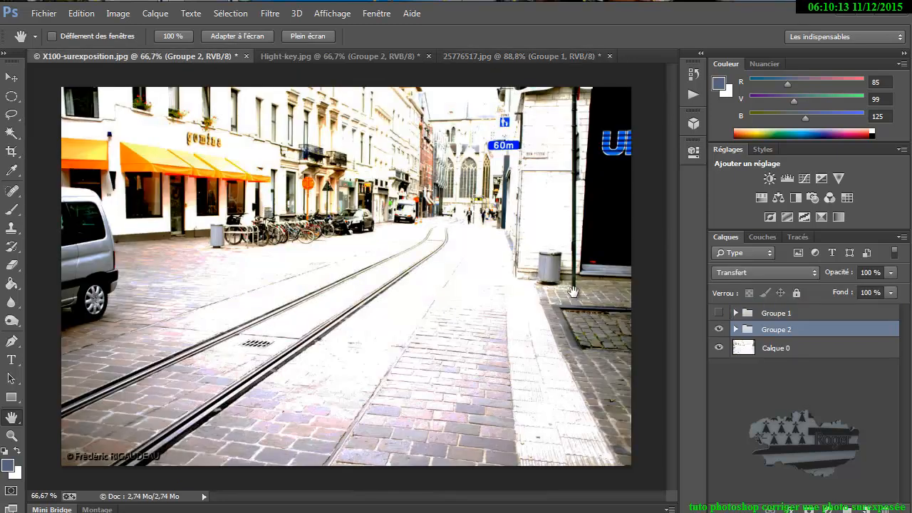
key(ctrl+shift+Tab)
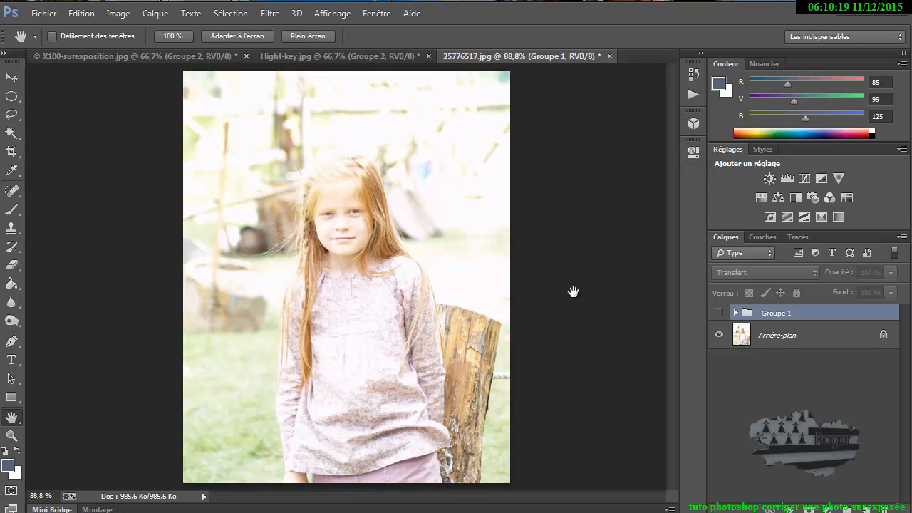
Step: Add a Levels adjustment layer directly above Arrière-plan in 25776517.jpg and set its RVB black input to 82
key(alt+bracketleft)
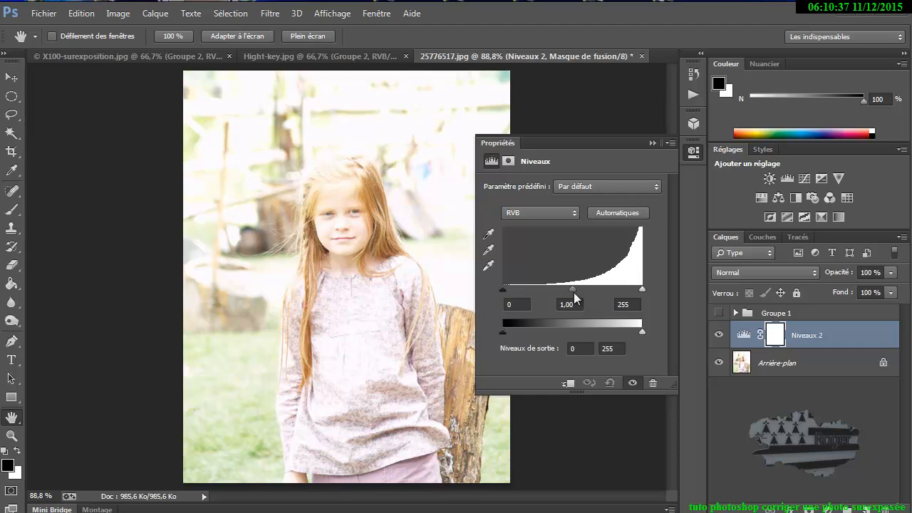
drag(503, 290, 547, 289)
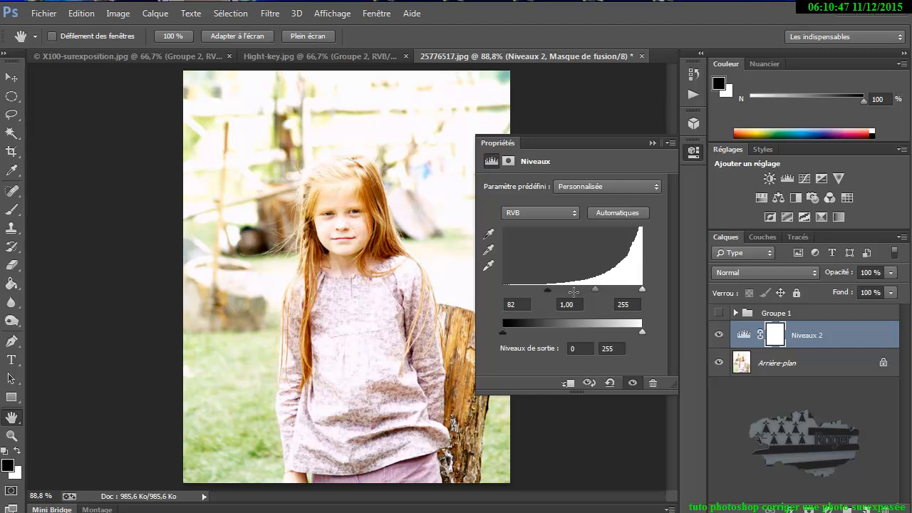
Step: Set the Rouge channel of the Levels adjustment in 25776517.jpg to a black input of 52
key(alt+3)
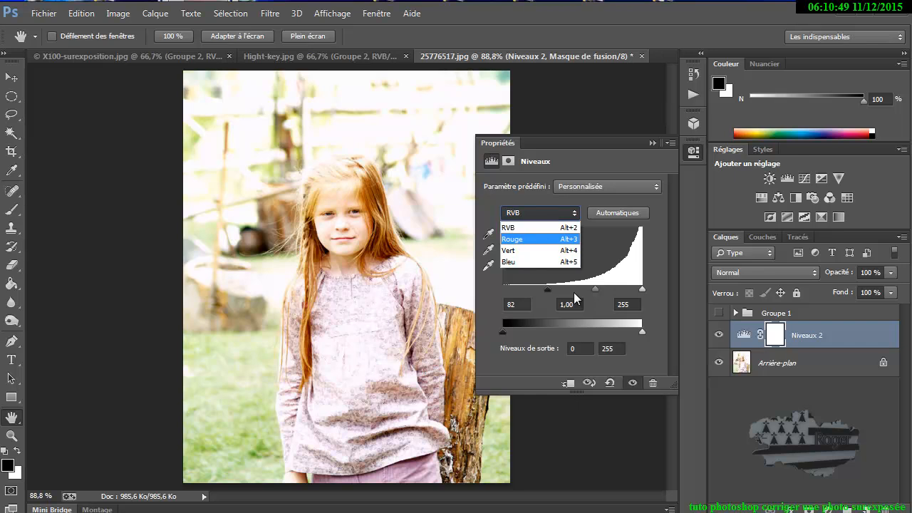
mouse_move(502, 289)
mouse_down()
mouse_move(540, 289)
mouse_move(531, 289)
mouse_up()
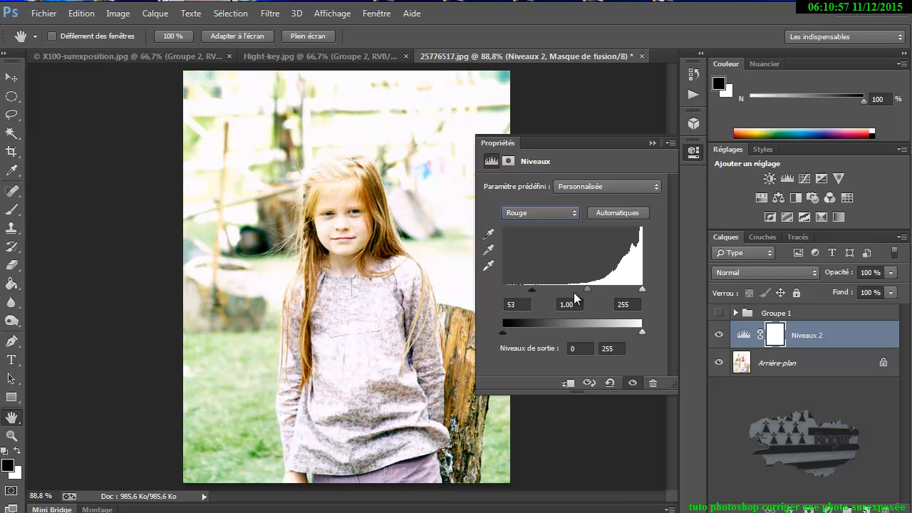
drag(532, 289, 531, 289)
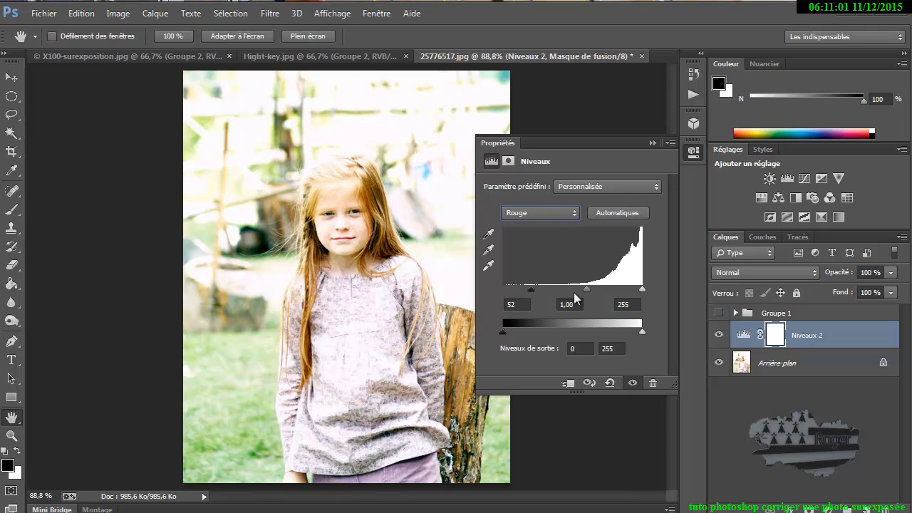
Step: Set the Vert channel of the Levels adjustment in 25776517.jpg to a black input of 31
click(540, 213)
key(Down)
key(Return)
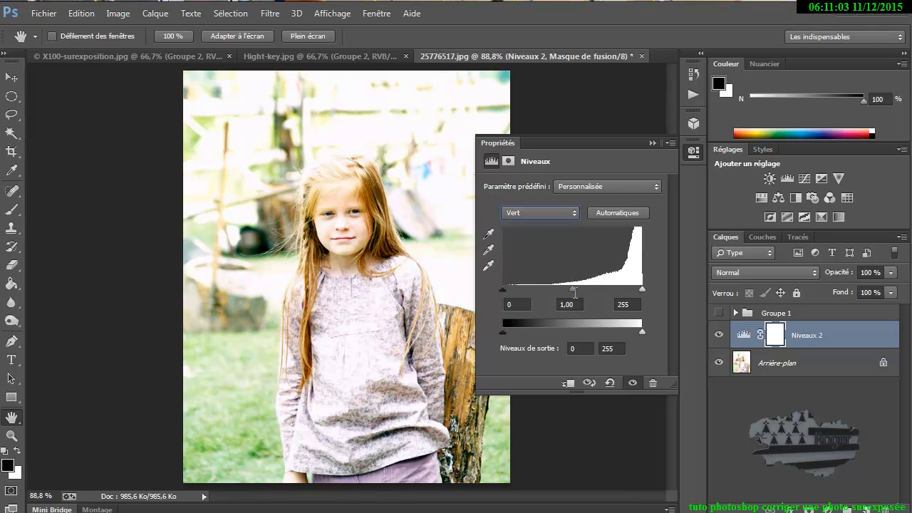
drag(503, 289, 579, 289)
key(ctrl+z)
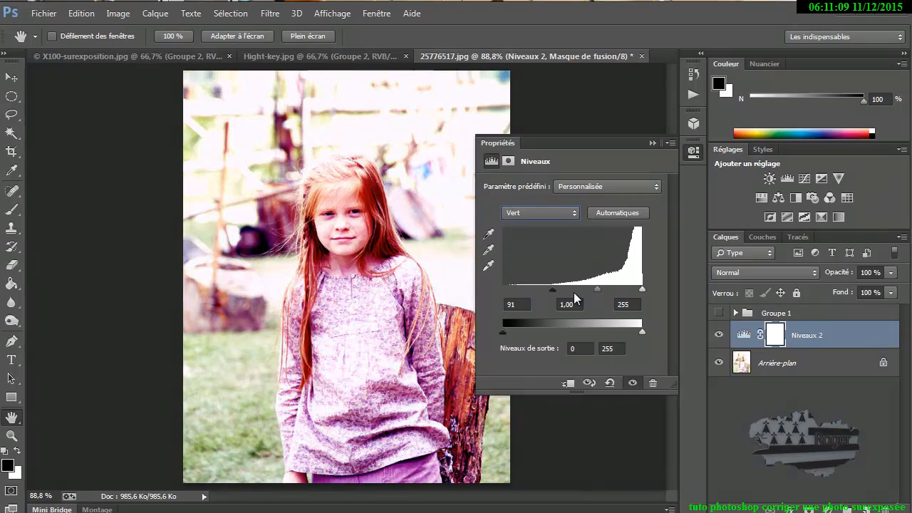
drag(521, 289, 519, 289)
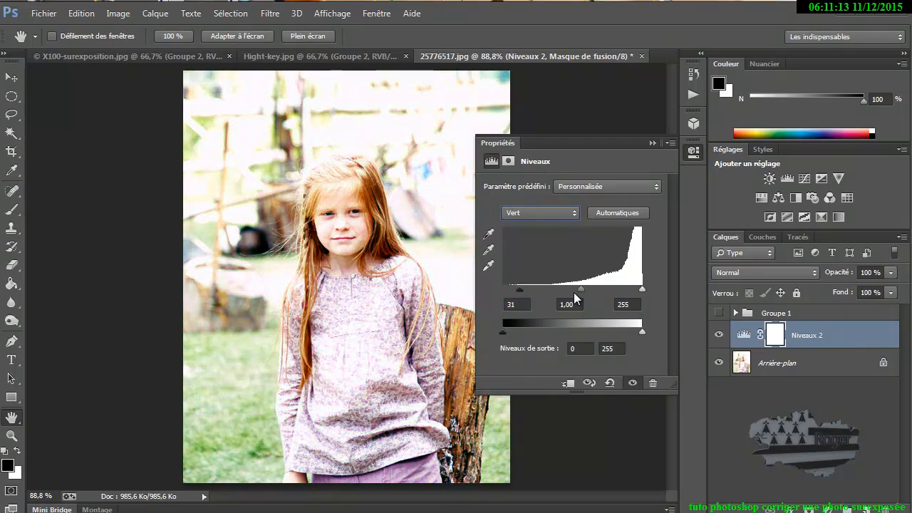
Step: Set the Bleu channel of the Levels adjustment in 25776517.jpg to a black input of 57
click(540, 213)
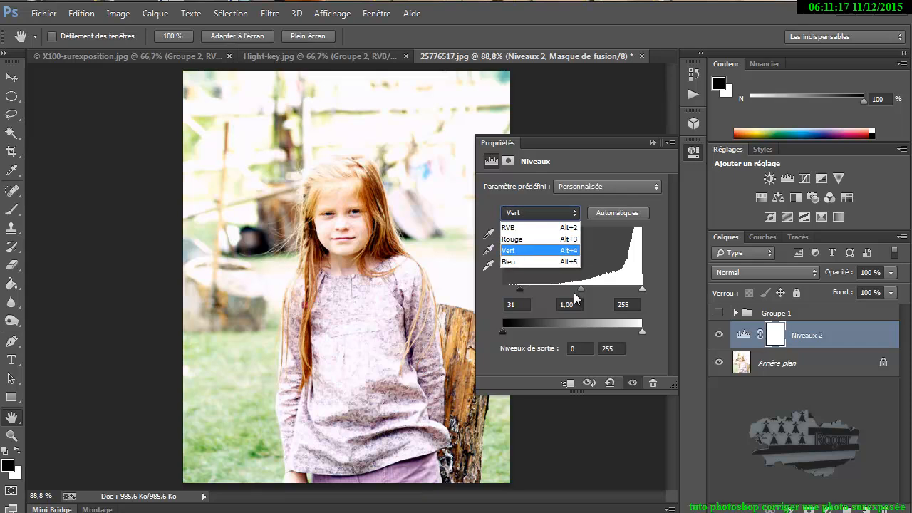
click(540, 262)
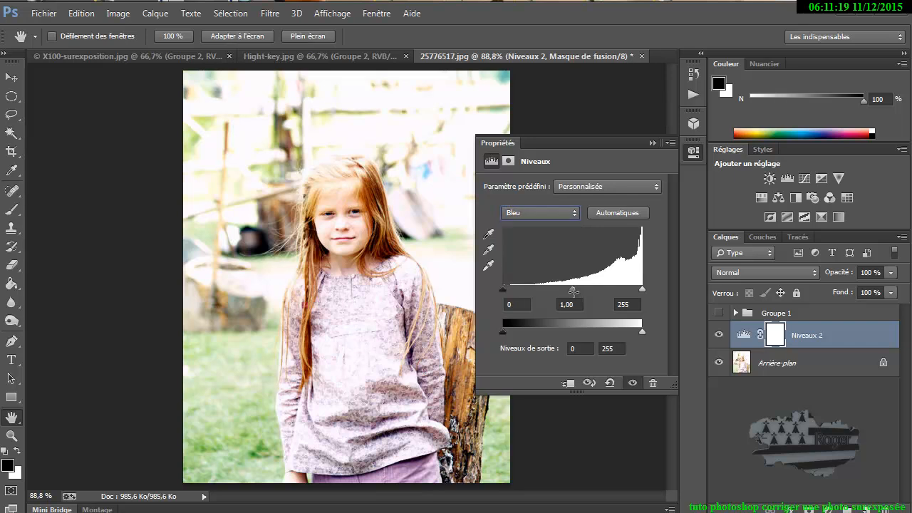
mouse_move(505, 289)
mouse_down()
mouse_move(596, 288)
mouse_move(532, 289)
mouse_up()
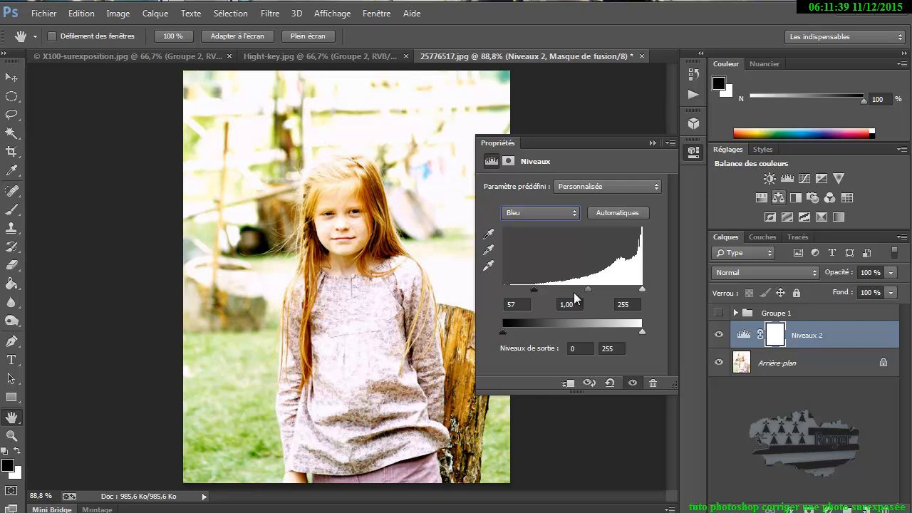
Step: Add a Brightness/Contrast adjustment layer above Niveaux 2 with brightness -21 and contrast 27
click(769, 178)
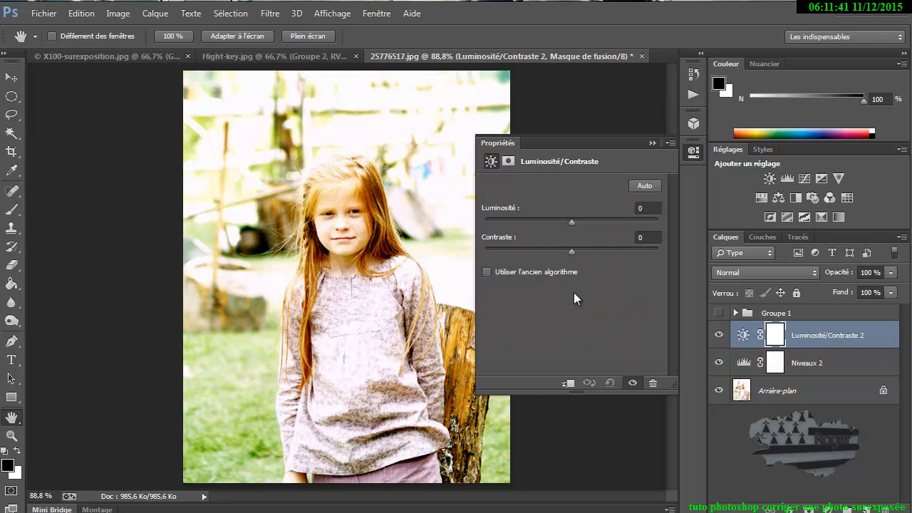
drag(572, 222, 593, 252)
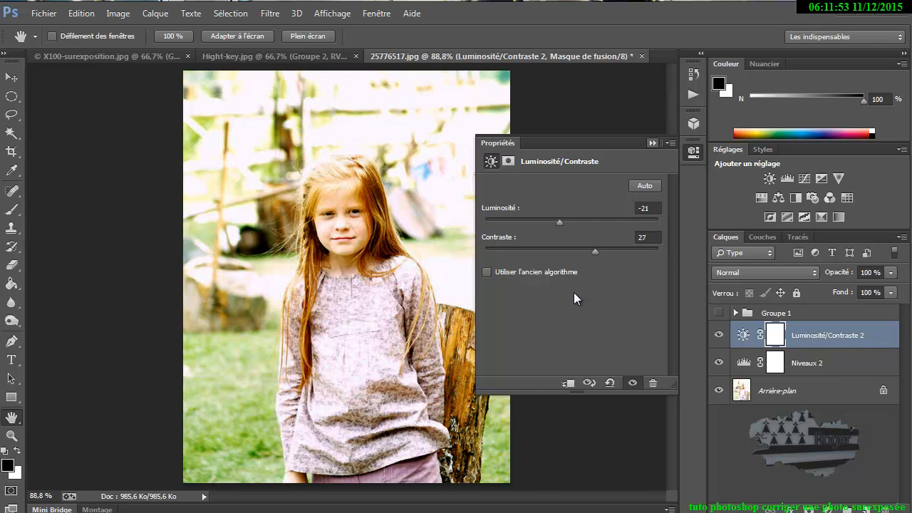
click(573, 292)
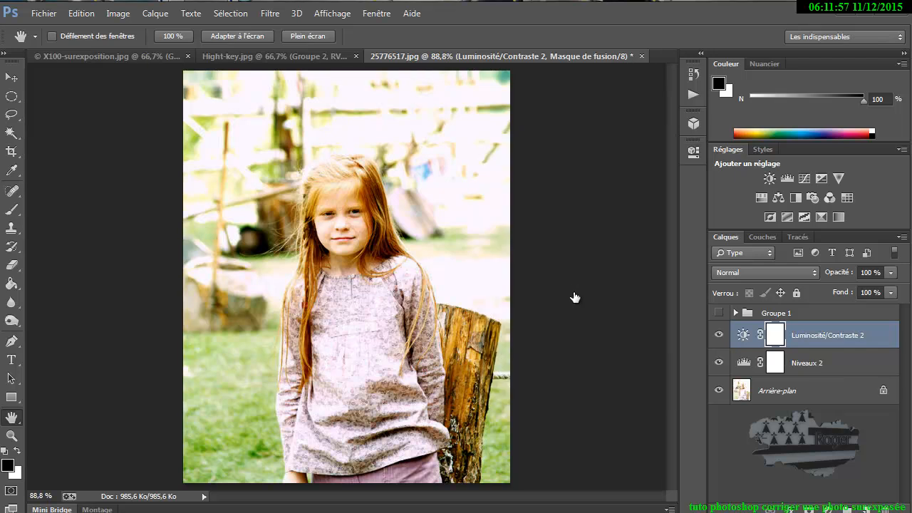
Step: Group the Luminosité/Contraste 2 and Niveaux 2 layers, and compare the photo with the group hidden and shown
shift+click(819, 363)
drag(819, 363, 848, 508)
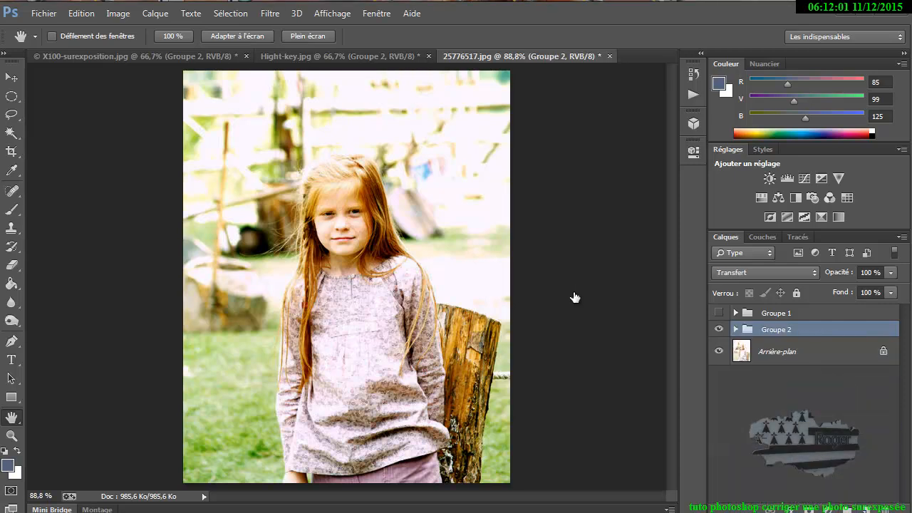
click(719, 329)
key(ctrl+z)
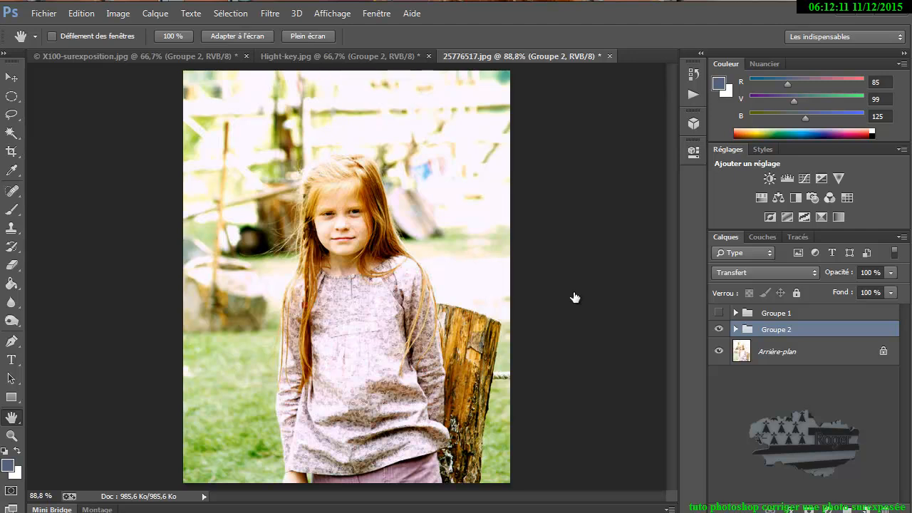
Step: Reopen the Niveaux 2 adjustment inside Groupe 2 and set its RVB midtone input to 1,20
click(735, 329)
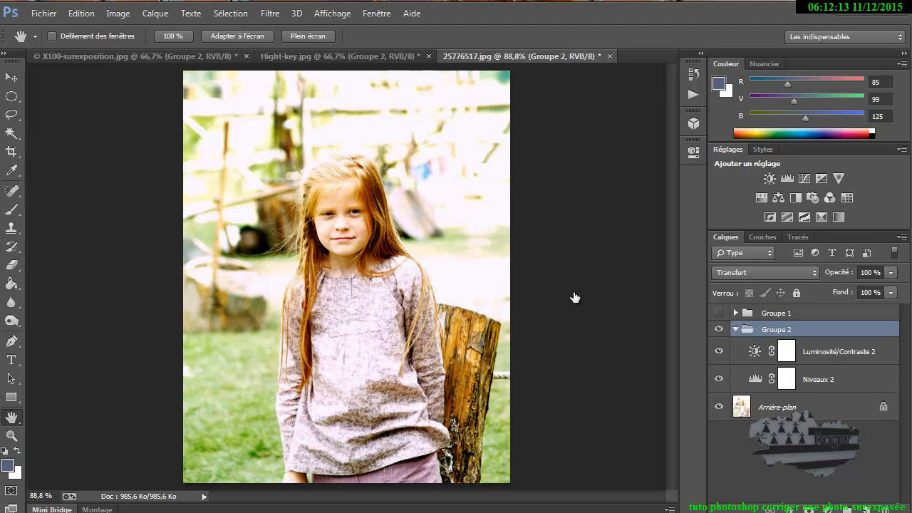
double_click(755, 379)
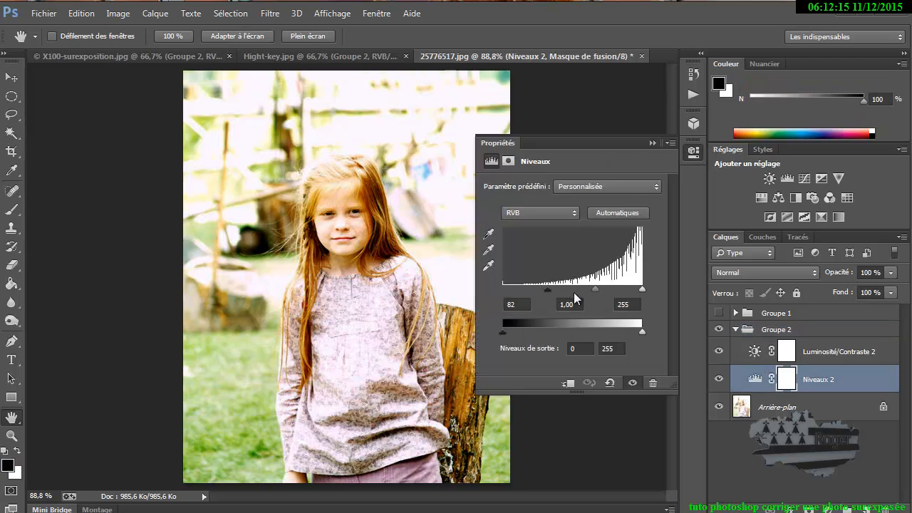
drag(595, 289, 588, 290)
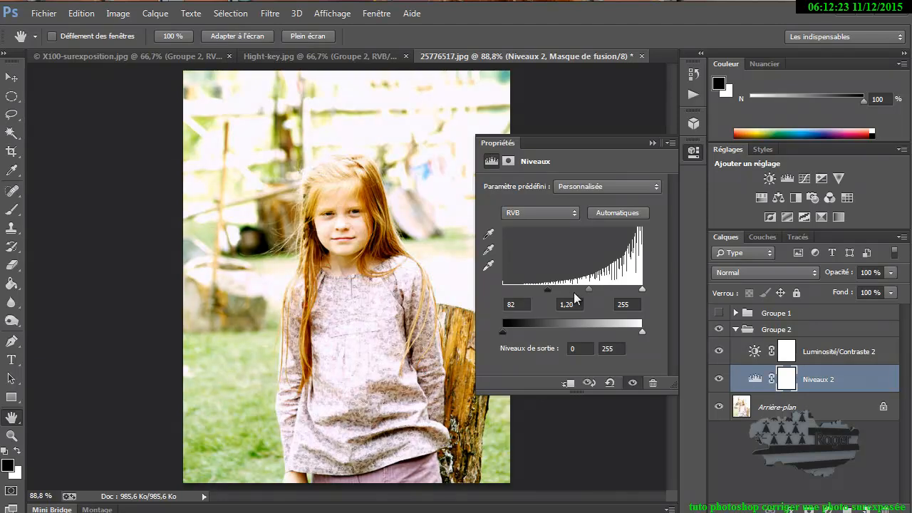
Step: Set the Bleu channel's midtone input in the Niveaux 2 adjustment to 1,06
click(540, 213)
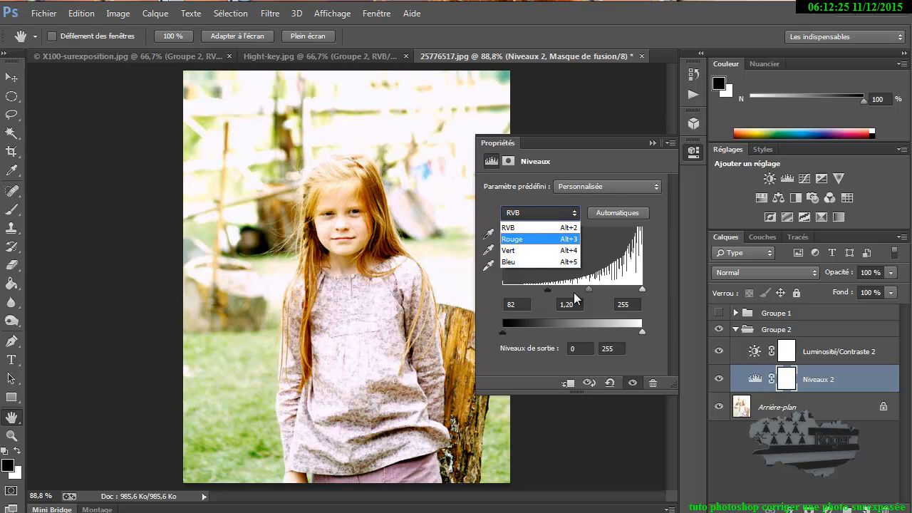
click(539, 261)
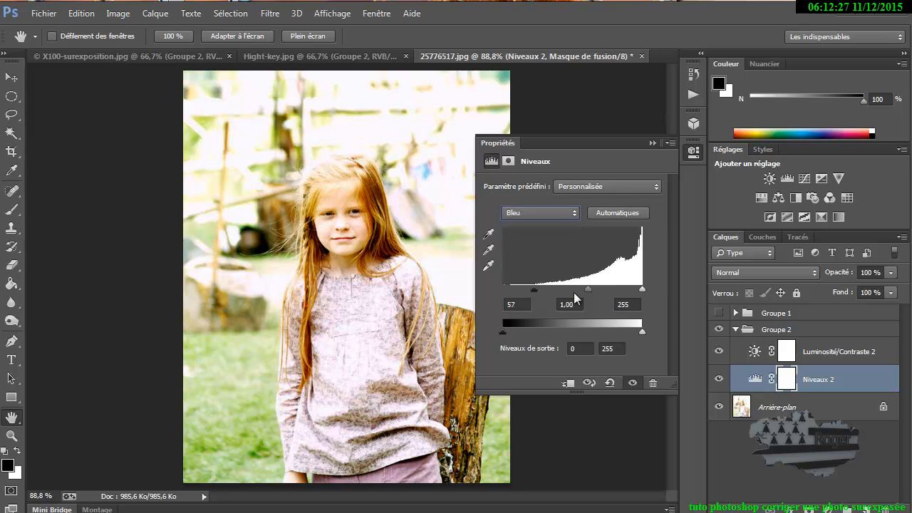
drag(587, 289, 586, 289)
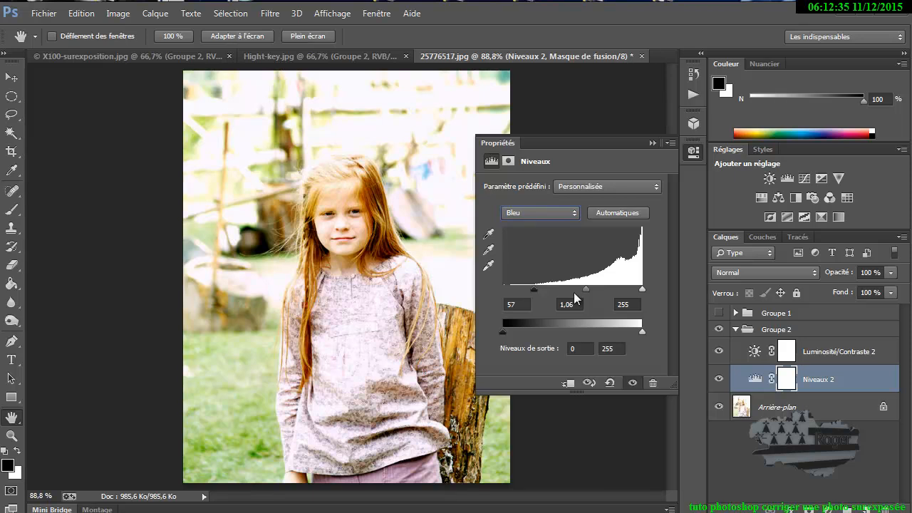
Step: Try a different midtone input for the Vert channel of the Niveaux 2 adjustment
click(540, 213)
click(527, 250)
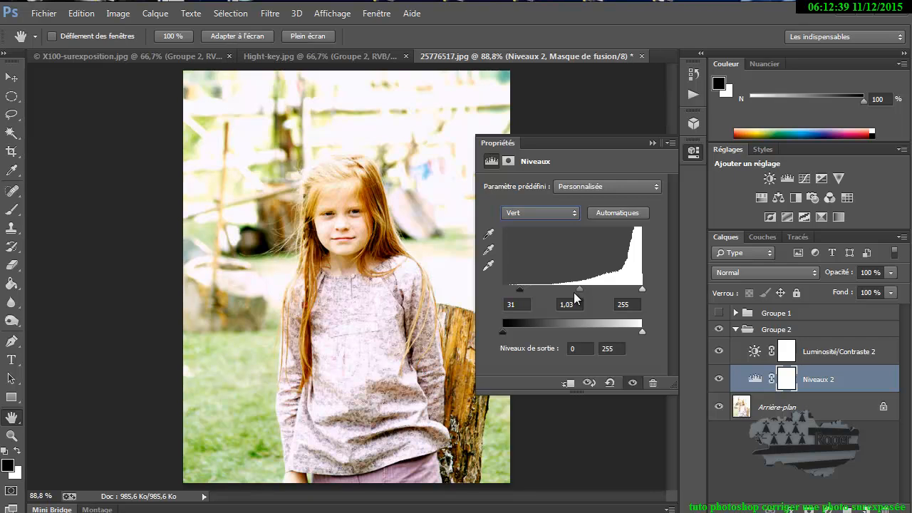
mouse_move(575, 289)
mouse_down()
mouse_move(605, 289)
mouse_move(544, 289)
mouse_move(583, 289)
mouse_up()
key(ctrl+z)
Step: Set the Rouge channel's black input in the Niveaux 2 adjustment to 77
key(space)
key(Down)
key(Return)
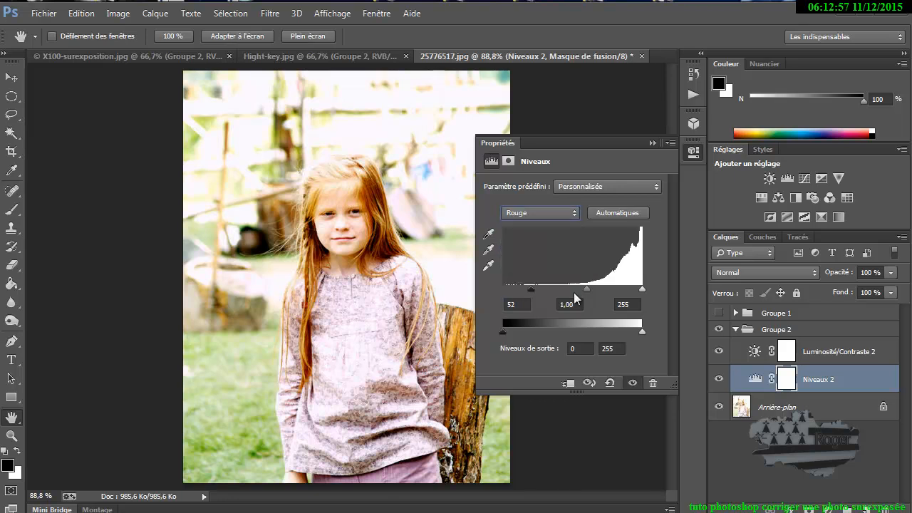
drag(531, 289, 545, 289)
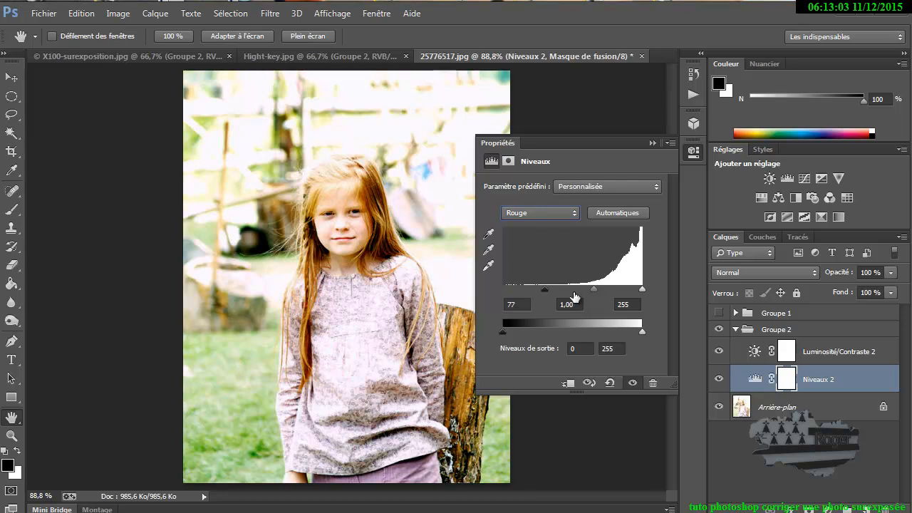
Step: Set the Luminosité/Contraste 2 layer's brightness to -62 and readjust its contrast
click(838, 351)
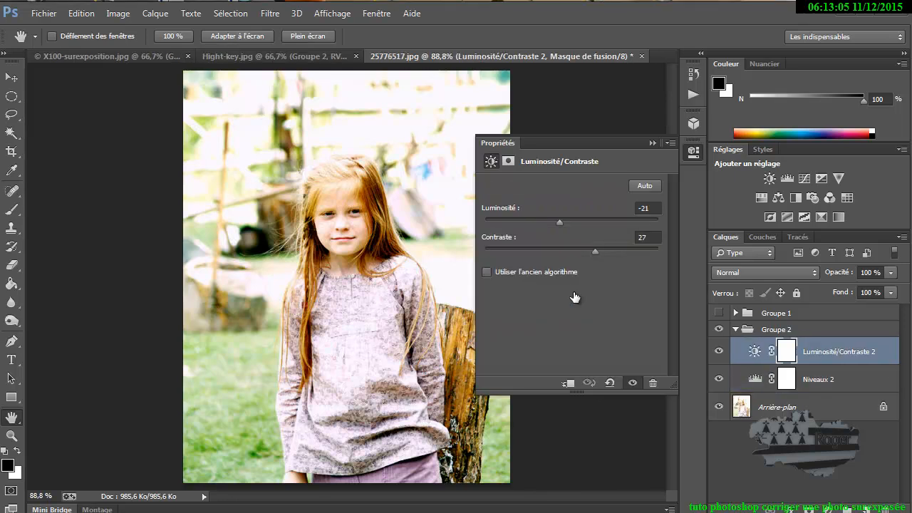
drag(559, 221, 535, 221)
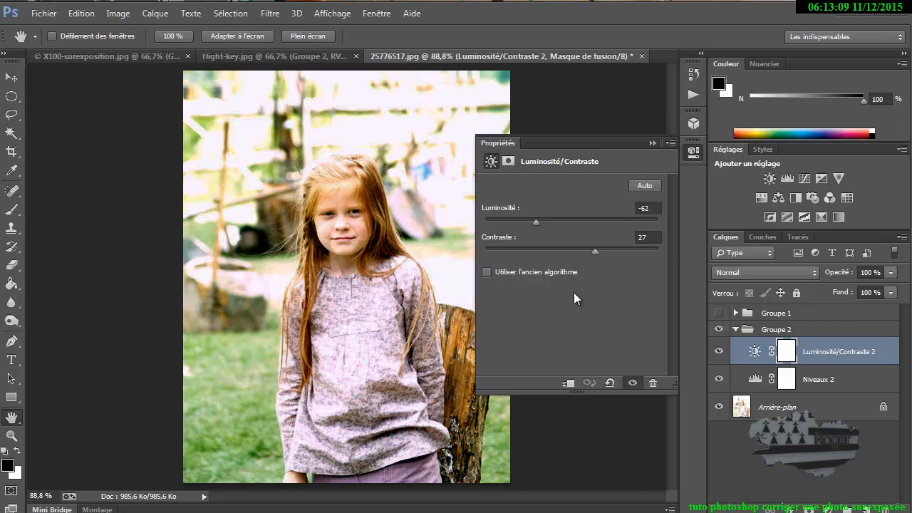
mouse_move(595, 251)
mouse_down()
mouse_move(516, 251)
mouse_move(556, 251)
mouse_up()
key(Up)
key(Up)
key(Up)
key(Up)
key(Up)
key(Up)
key(Up)
key(Up)
key(Up)
key(Up)
key(Up)
key(Up)
key(Up)
key(Up)
key(Up)
key(Up)
key(Up)
key(Up)
key(Up)
key(Up)
key(Up)
click(653, 143)
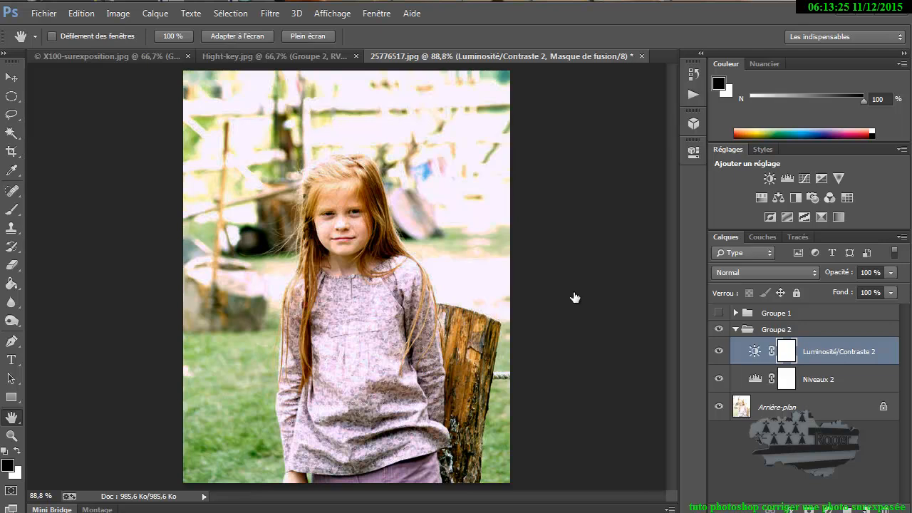
Step: Compare 25776517.jpg with Groupe 2 hidden and shown, and switch to the X100-surexposition.jpg document
click(718, 329)
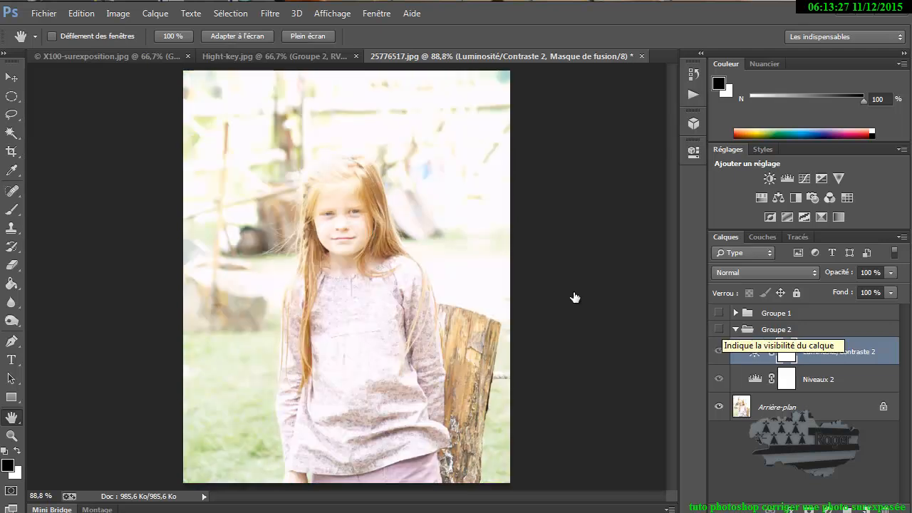
click(718, 329)
click(718, 329)
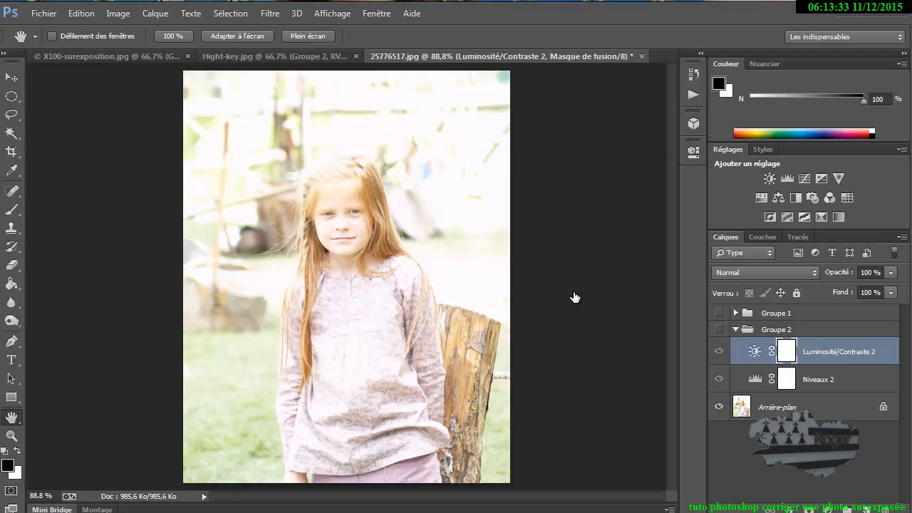
key(ctrl+z)
key(ctrl+z)
key(ctrl+z)
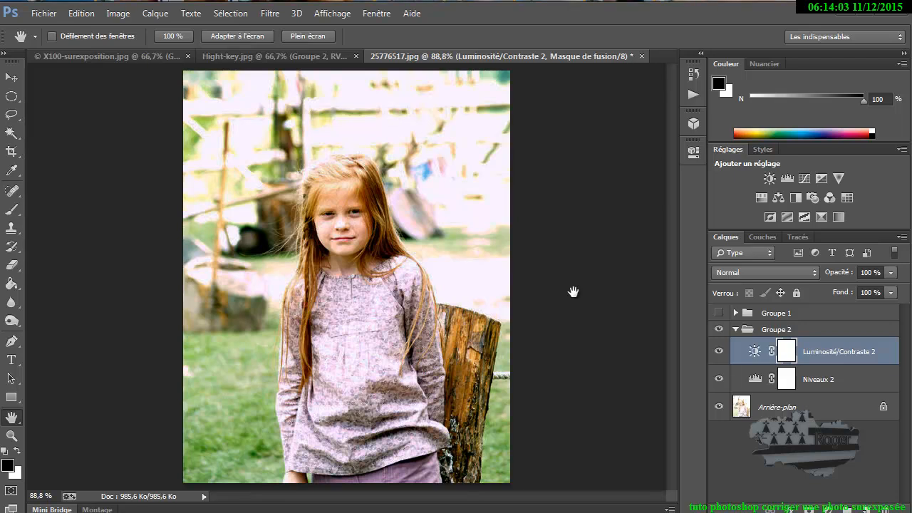
key(ctrl+Tab)
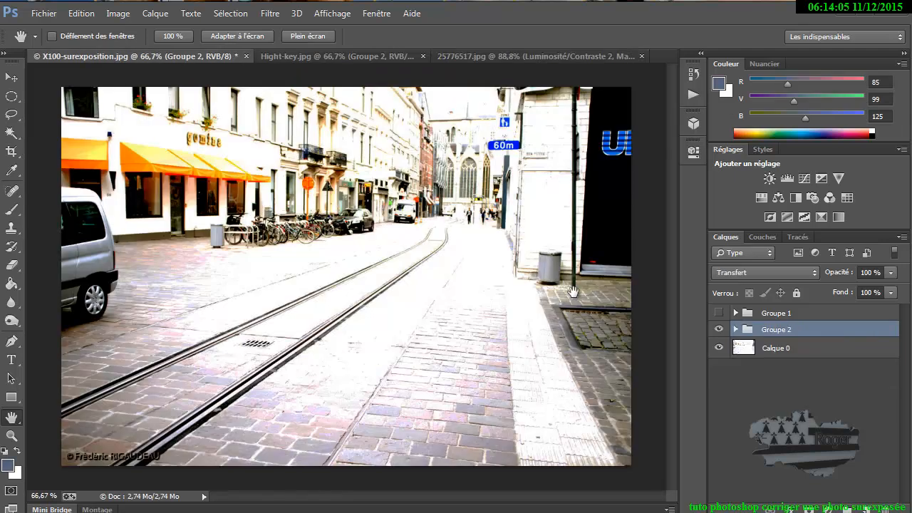